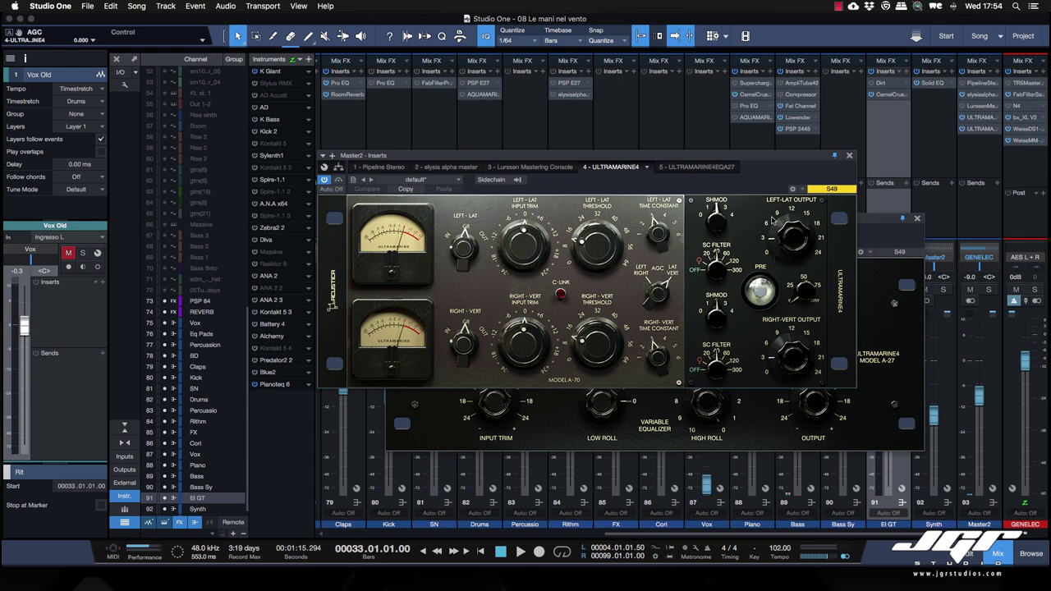
# Try out the ULTRAMARINE4 compressor's left input trim and both thresholds, and set the left time constant to 3.
pyautogui.moveTo(524, 233)
pyautogui.mouseDown()
pyautogui.moveTo(522, 261)
pyautogui.moveTo(521, 243)
pyautogui.mouseUp()
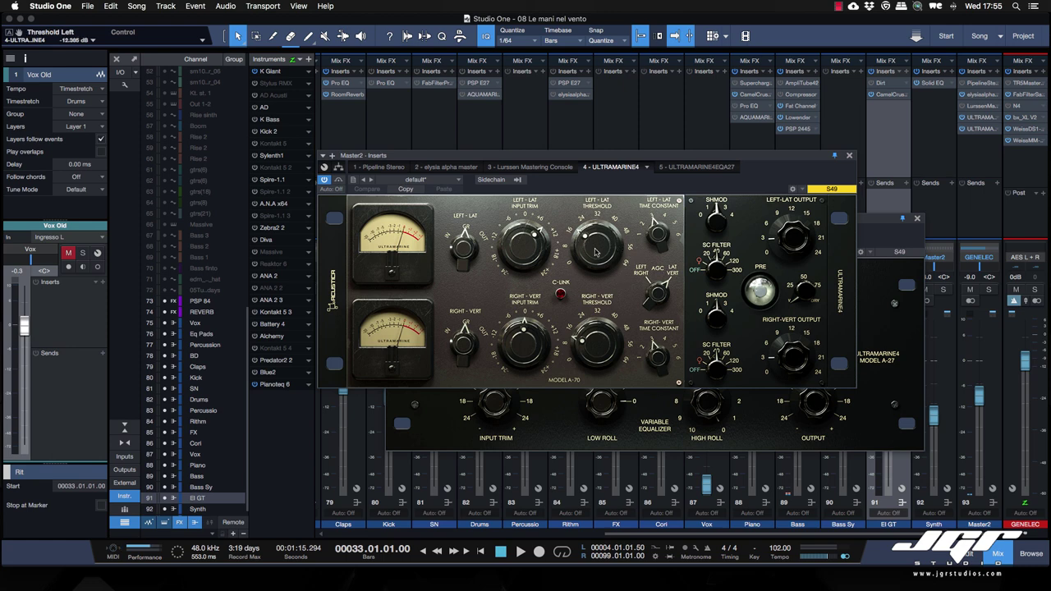
pyautogui.moveTo(596, 252)
pyautogui.mouseDown()
pyautogui.moveTo(606, 271)
pyautogui.moveTo(601, 207)
pyautogui.moveTo(600, 236)
pyautogui.mouseUp()
pyautogui.moveTo(600, 360); pyautogui.dragTo(601, 361)
pyautogui.moveTo(656, 234); pyautogui.dragTo(653, 166)
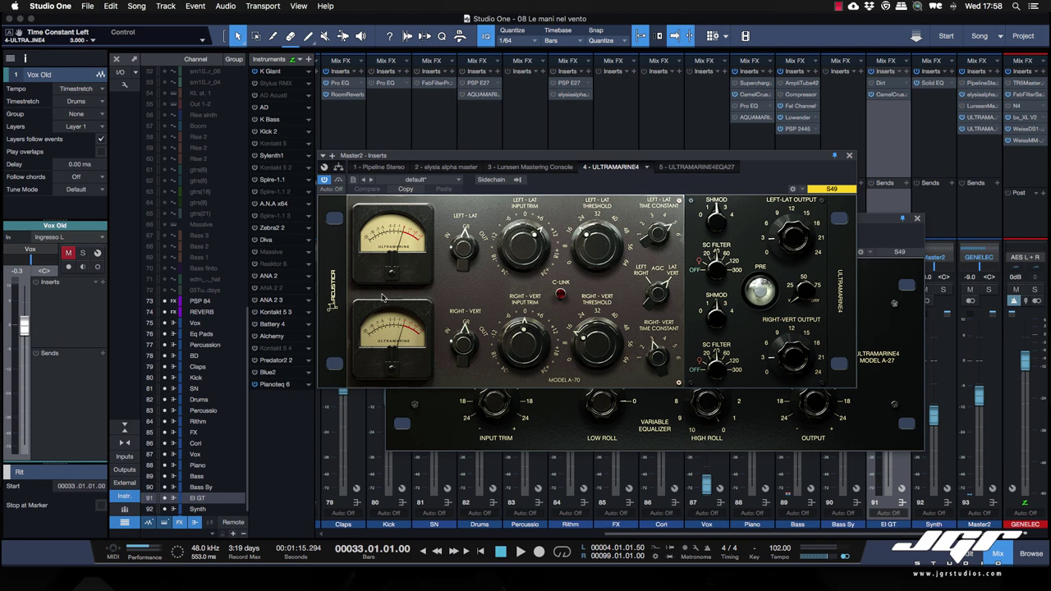
# Try the left meter switch and C-Link, moving both thresholds together while the channels are linked, and unlink them again.
pyautogui.moveTo(468, 238); pyautogui.dragTo(464, 251)
pyautogui.click(560, 295)
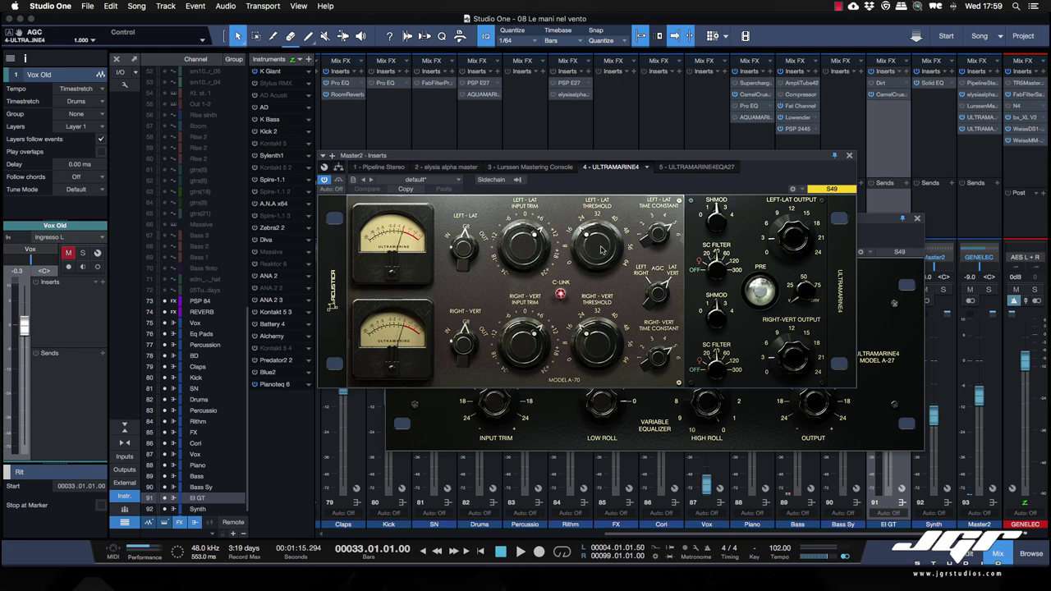
pyautogui.moveTo(601, 247)
pyautogui.mouseDown()
pyautogui.moveTo(599, 272)
pyautogui.moveTo(598, 235)
pyautogui.mouseUp()
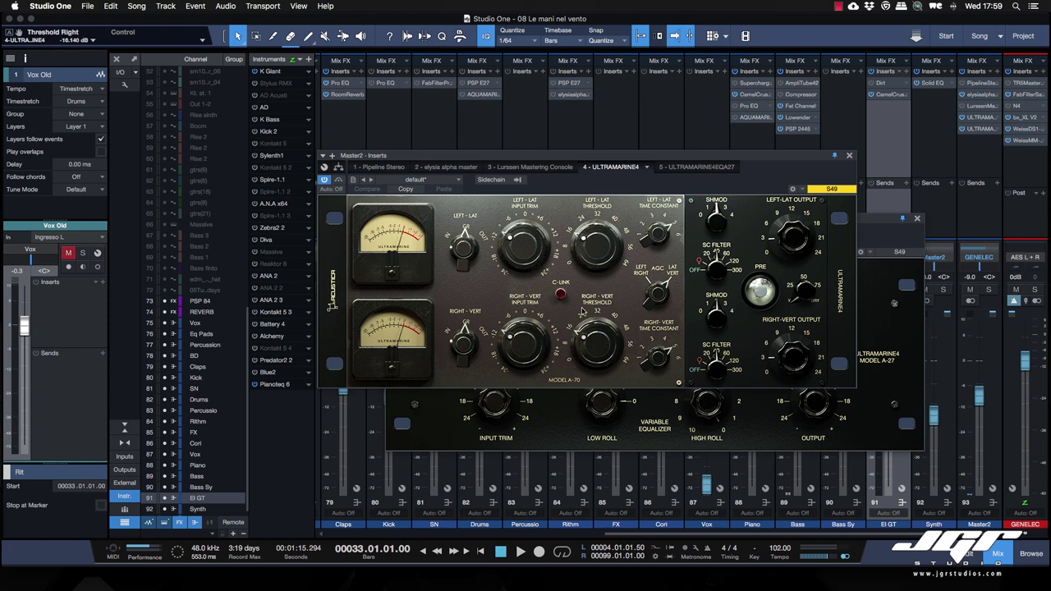
pyautogui.click(766, 296)
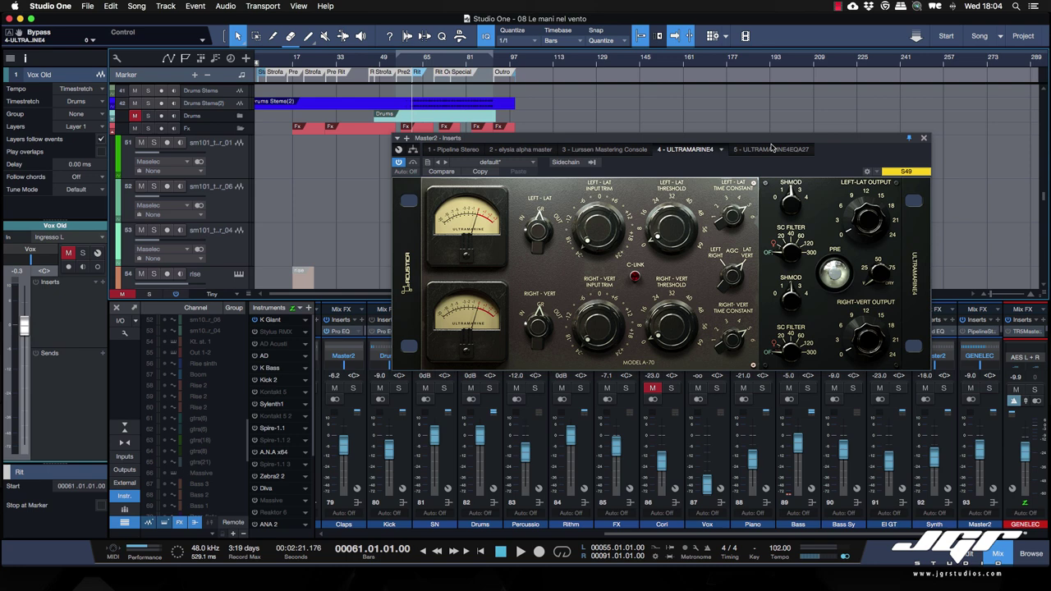
# With the song playing, raise the GENELEC output fader to -5.9 dB and set the left and right time constants to 5.
pyautogui.press('space')
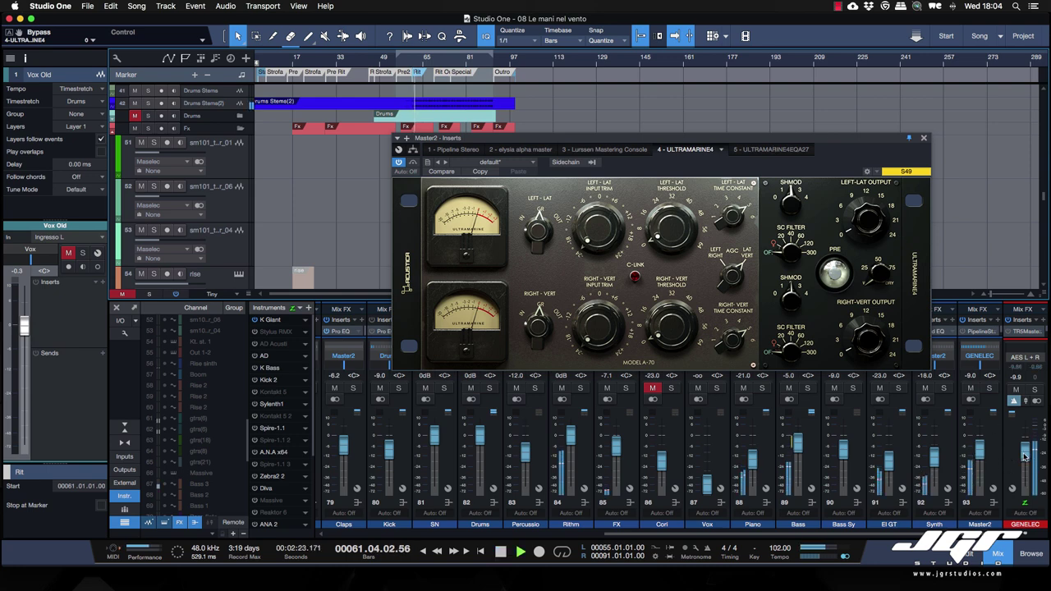
pyautogui.moveTo(1027, 457); pyautogui.dragTo(1028, 451)
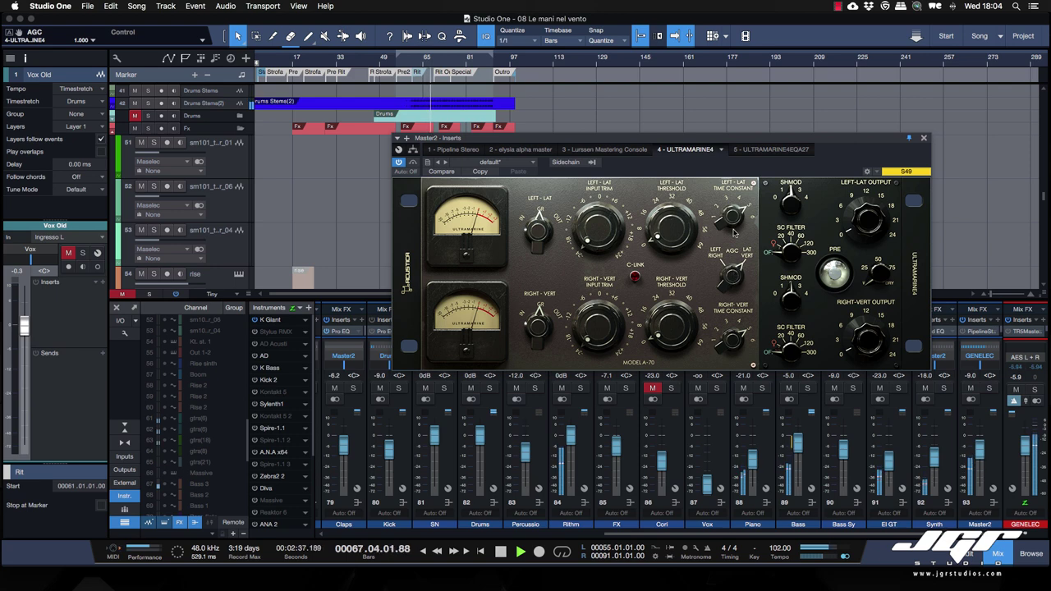
pyautogui.moveTo(732, 212); pyautogui.dragTo(734, 249)
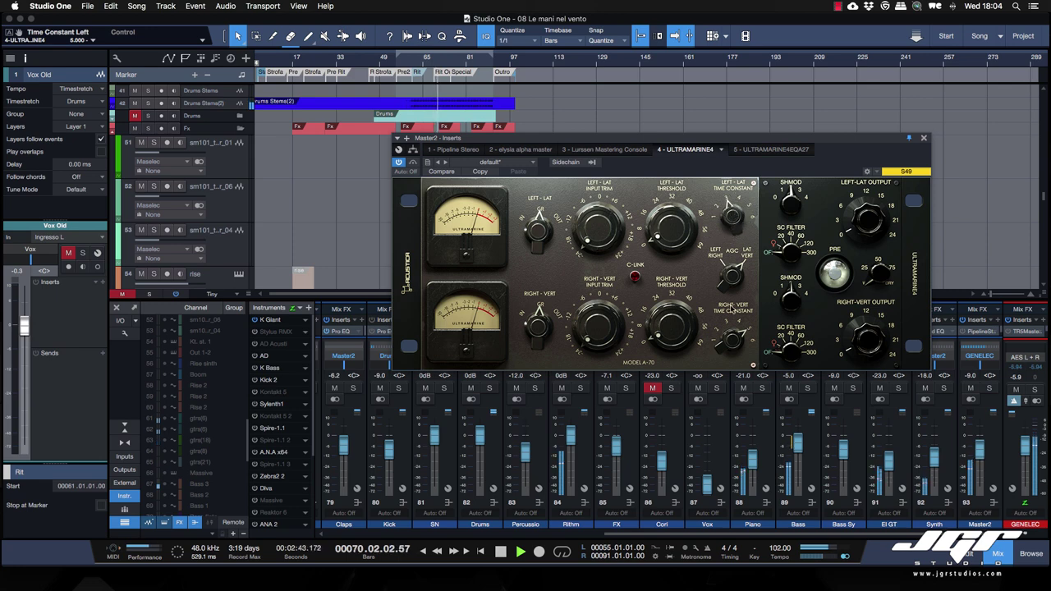
pyautogui.moveTo(733, 337); pyautogui.dragTo(736, 371)
# Raise the left threshold to about 32 on its dial and the right threshold somewhat higher while the song plays.
pyautogui.moveTo(678, 230); pyautogui.dragTo(672, 197)
pyautogui.moveTo(671, 236)
pyautogui.mouseDown()
pyautogui.moveTo(662, 172)
pyautogui.moveTo(663, 236)
pyautogui.mouseUp()
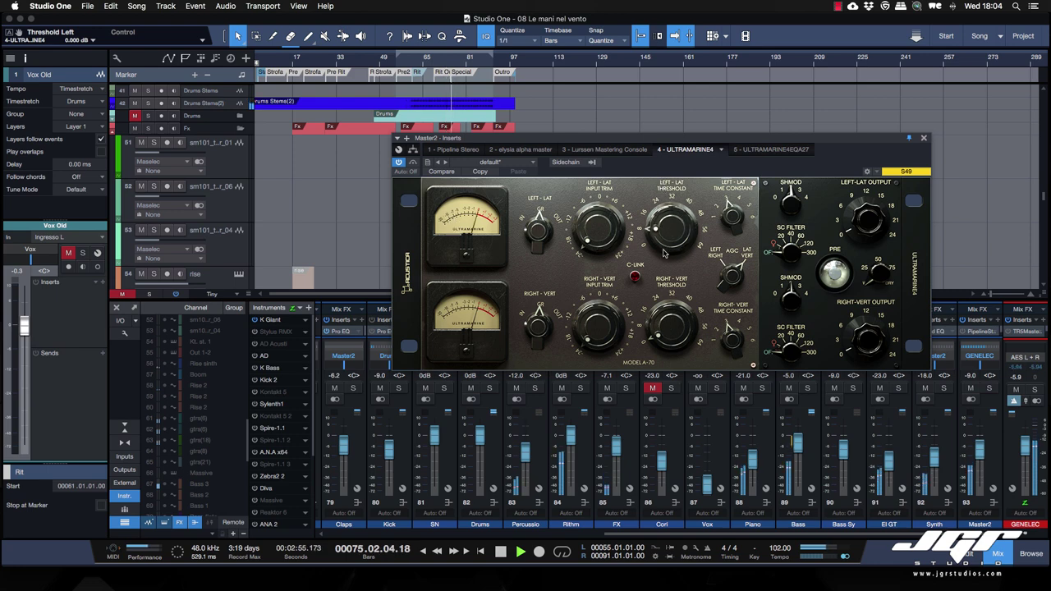
pyautogui.moveTo(678, 331); pyautogui.dragTo(657, 196)
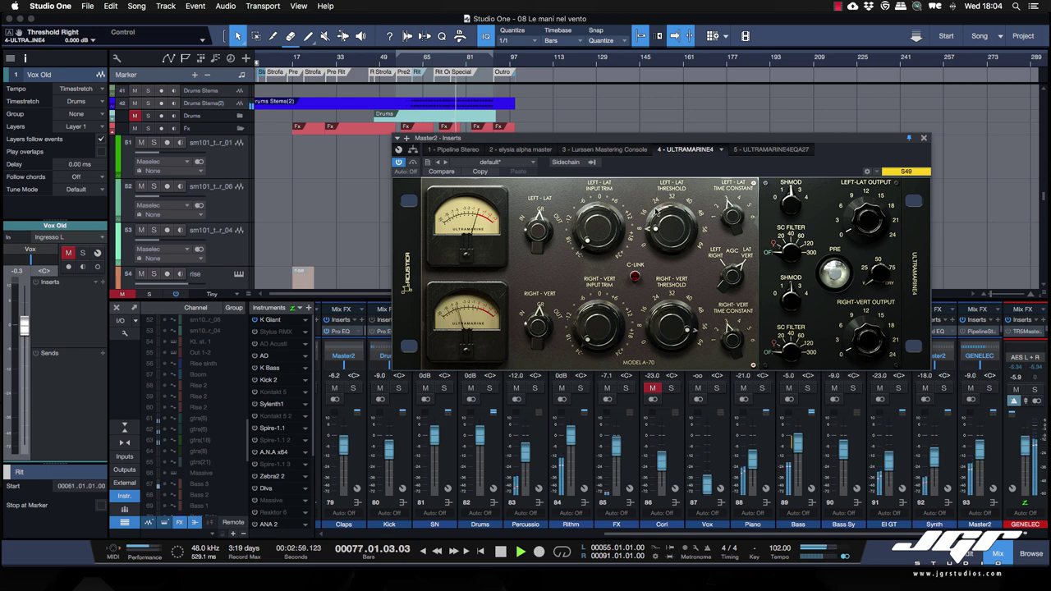
pyautogui.moveTo(668, 327); pyautogui.dragTo(665, 292)
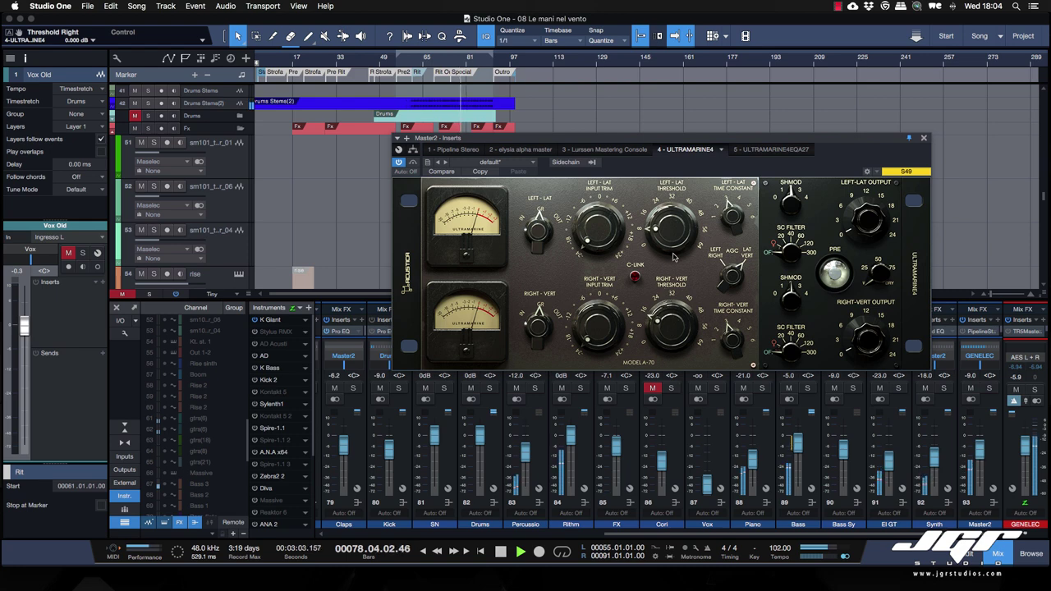
pyautogui.moveTo(675, 245); pyautogui.dragTo(674, 210)
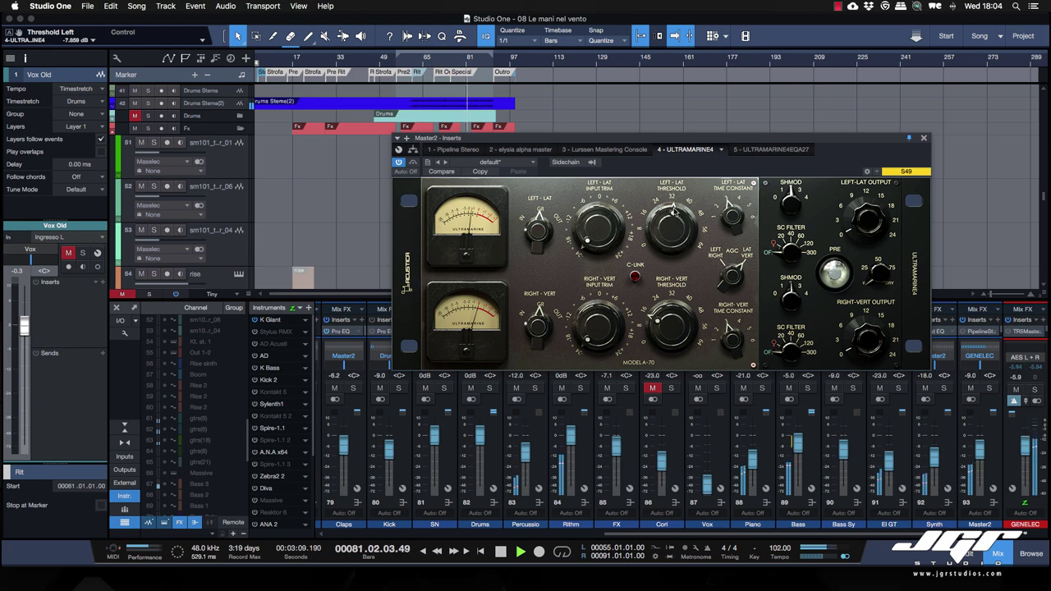
pyautogui.moveTo(673, 212)
pyautogui.mouseDown()
pyautogui.moveTo(668, 224)
pyautogui.moveTo(669, 210)
pyautogui.mouseUp()
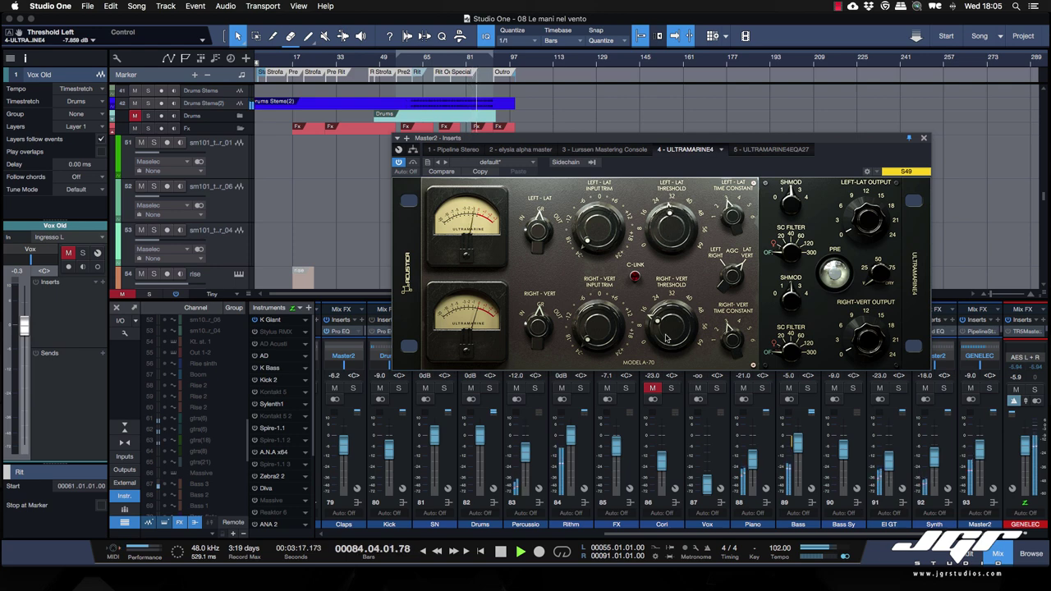
pyautogui.moveTo(670, 337)
pyautogui.mouseDown()
pyautogui.moveTo(671, 312)
pyautogui.moveTo(671, 324)
pyautogui.mouseUp()
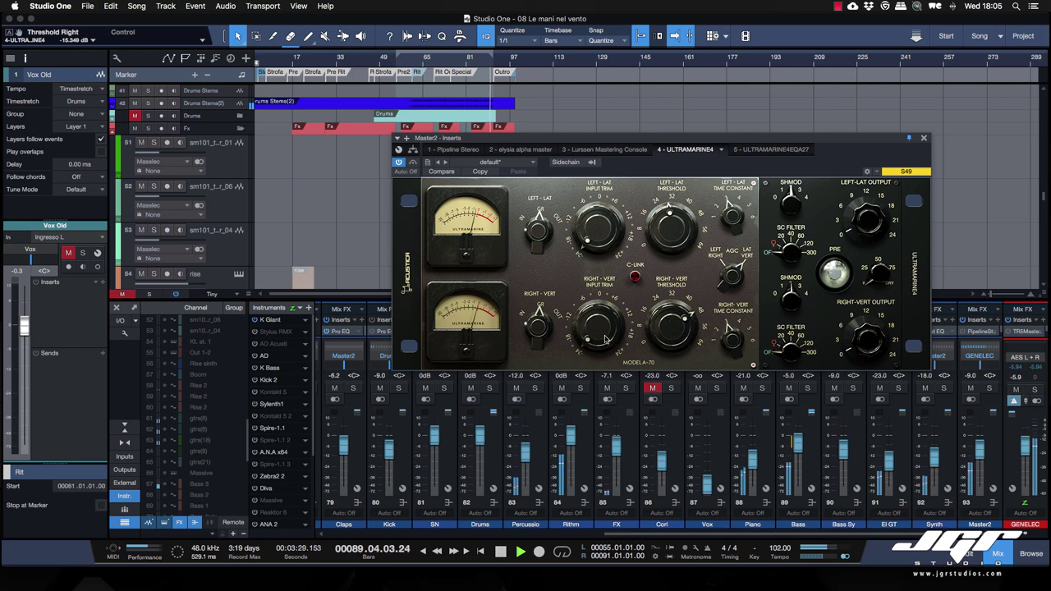
# Raise the right and left input trims by the same amount and restart playback.
pyautogui.moveTo(608, 340); pyautogui.dragTo(602, 318)
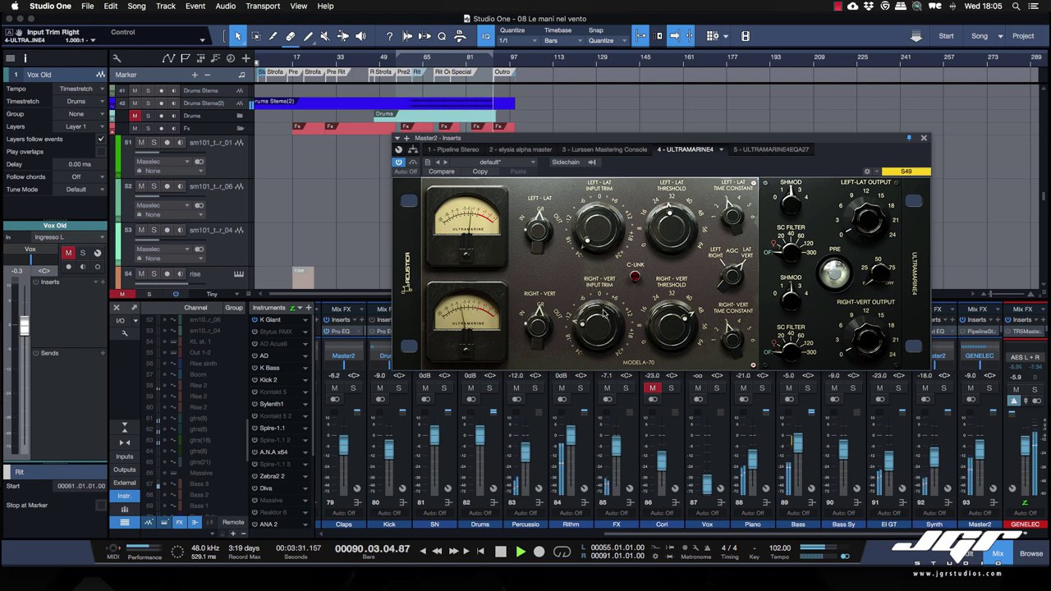
pyautogui.moveTo(605, 244); pyautogui.dragTo(601, 212)
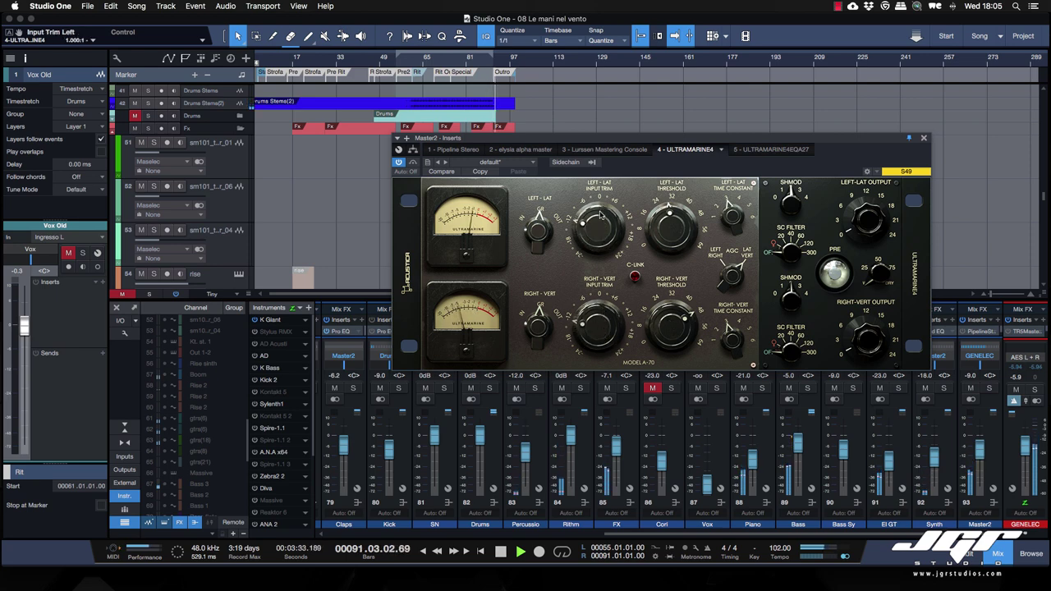
pyautogui.press('space')
pyautogui.press('space')
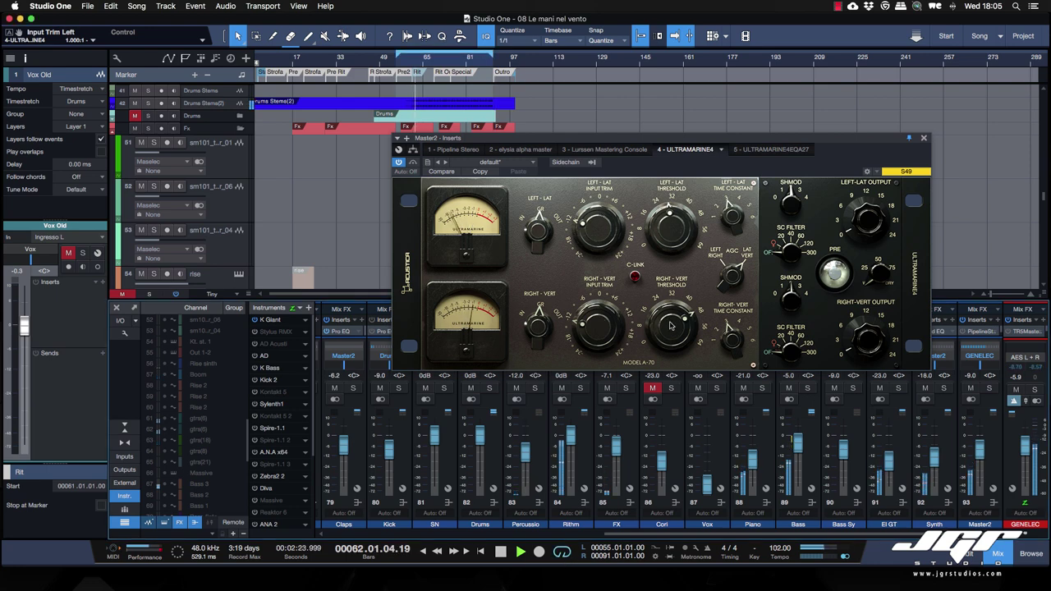
# Readjust the compressor thresholds on their dials to about 24 for the left channel and about 40 for the right.
pyautogui.moveTo(673, 316); pyautogui.dragTo(677, 357)
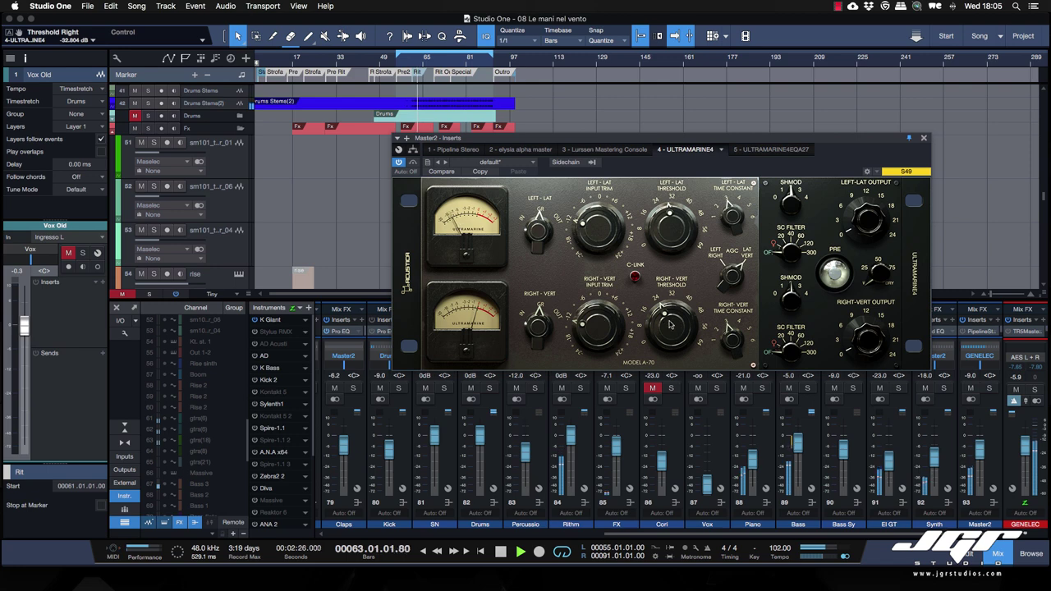
pyautogui.moveTo(669, 316); pyautogui.dragTo(669, 330)
pyautogui.moveTo(670, 215); pyautogui.dragTo(672, 230)
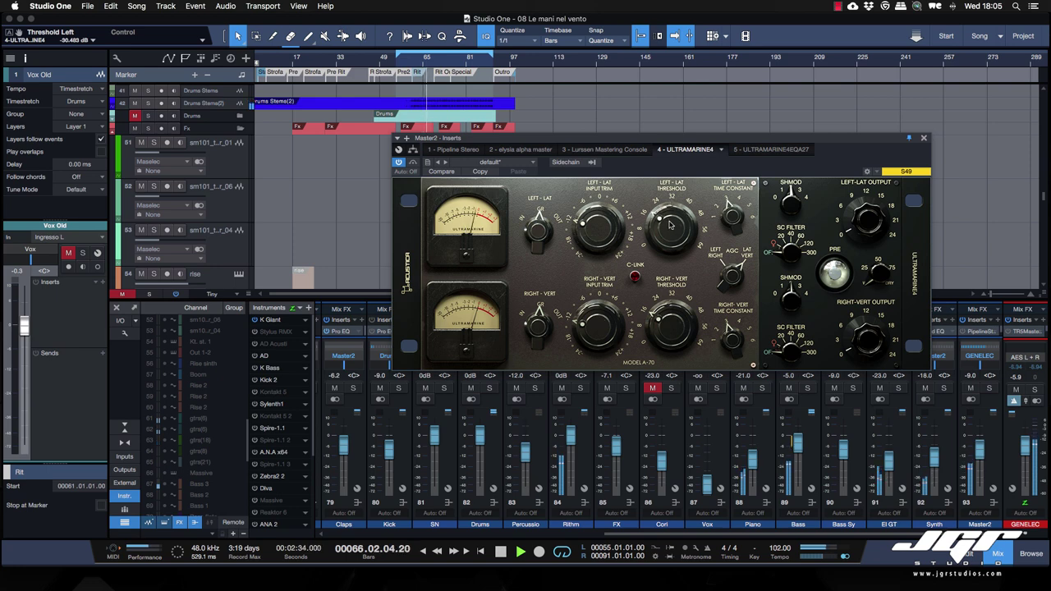
pyautogui.moveTo(673, 333); pyautogui.dragTo(666, 263)
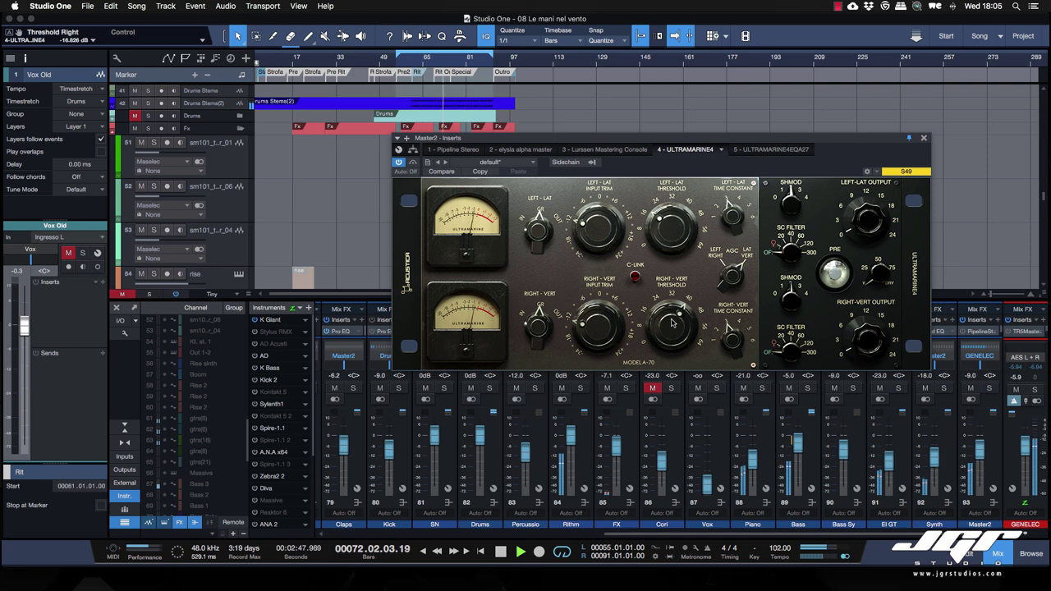
# Set both SHMOD controls to 2 and compare the mix with the compressor bypassed and active.
pyautogui.moveTo(788, 204); pyautogui.dragTo(793, 153)
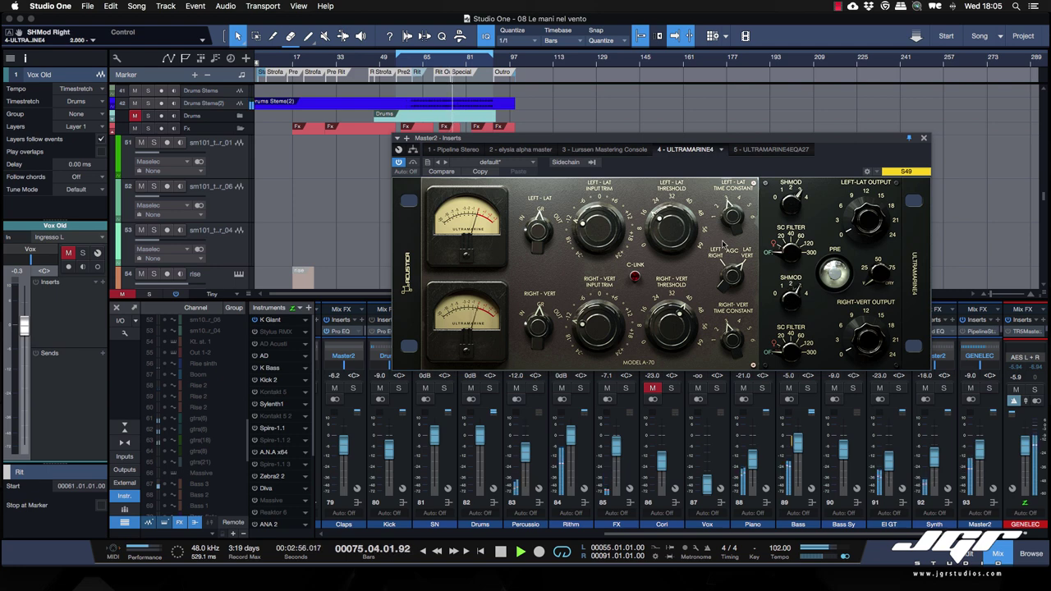
pyautogui.click(413, 163)
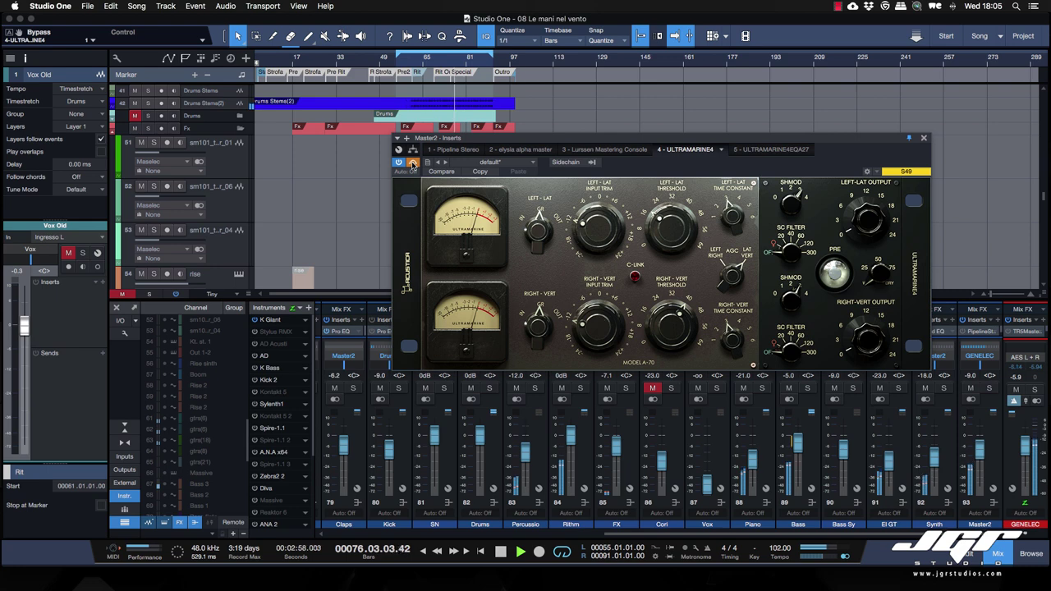
pyautogui.click(412, 162)
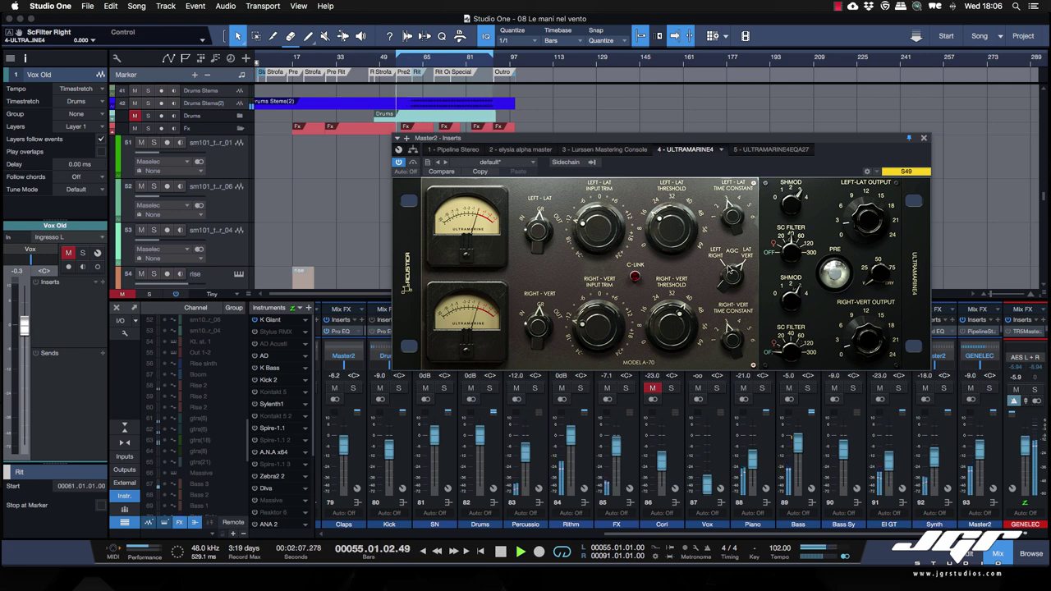
# Restart playback and switch the compressor's bypass on and off to compare the processed and unprocessed mix.
pyautogui.press('space')
pyautogui.press('space')
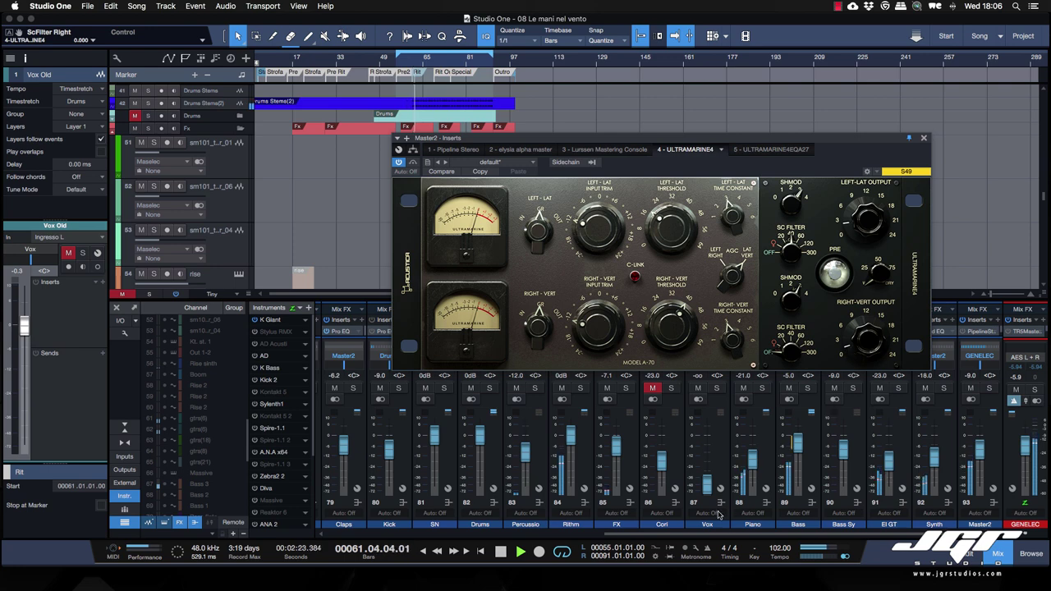
pyautogui.click(412, 162)
pyautogui.click(413, 163)
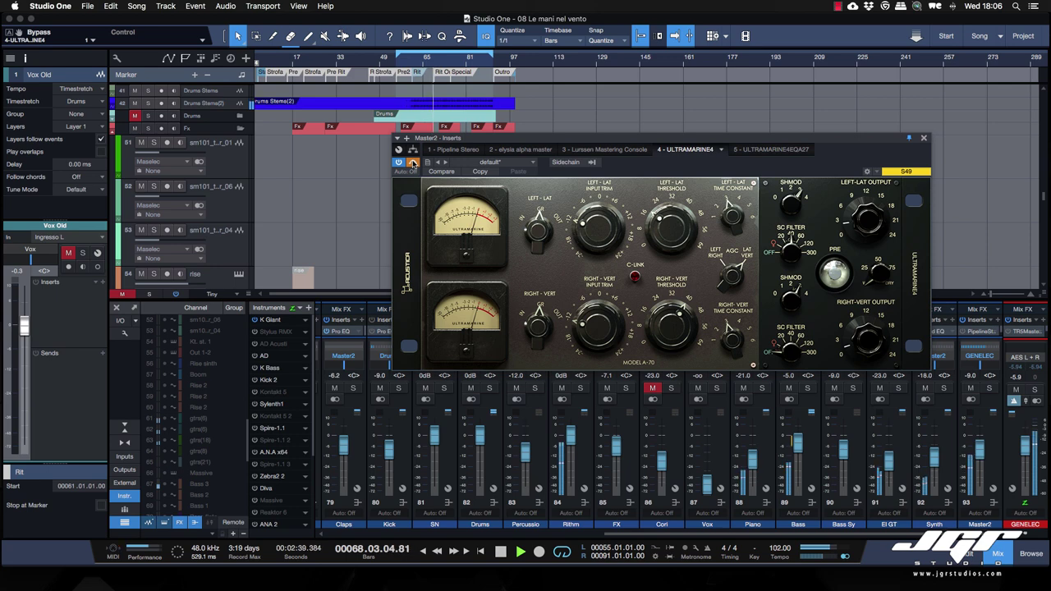
pyautogui.click(413, 163)
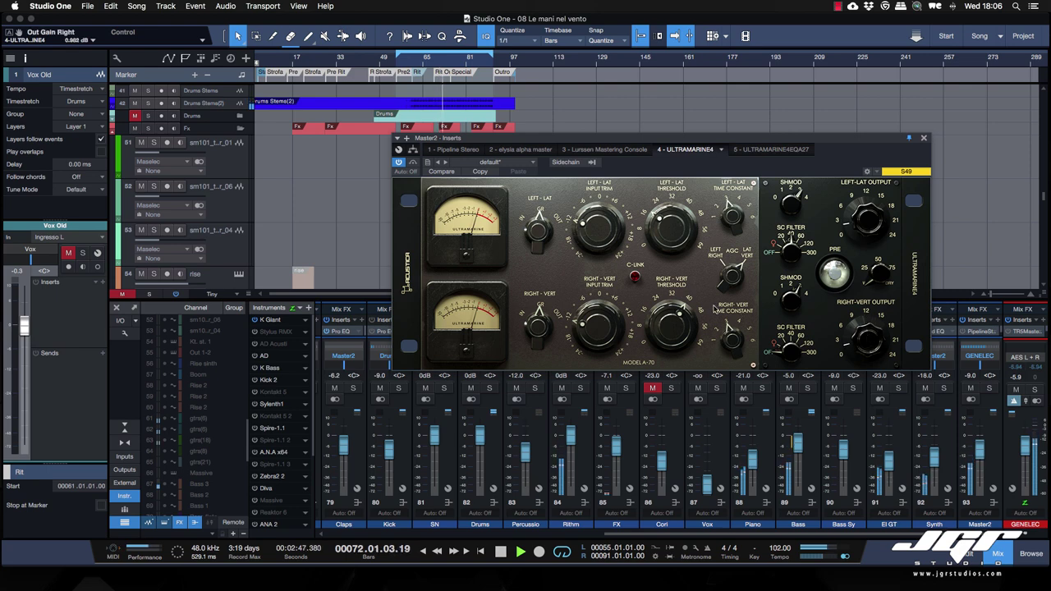
# Lower the right threshold to about 32 and the left to about 20 on their dials, and compare against the bypassed sound.
pyautogui.moveTo(672, 315); pyautogui.dragTo(672, 328)
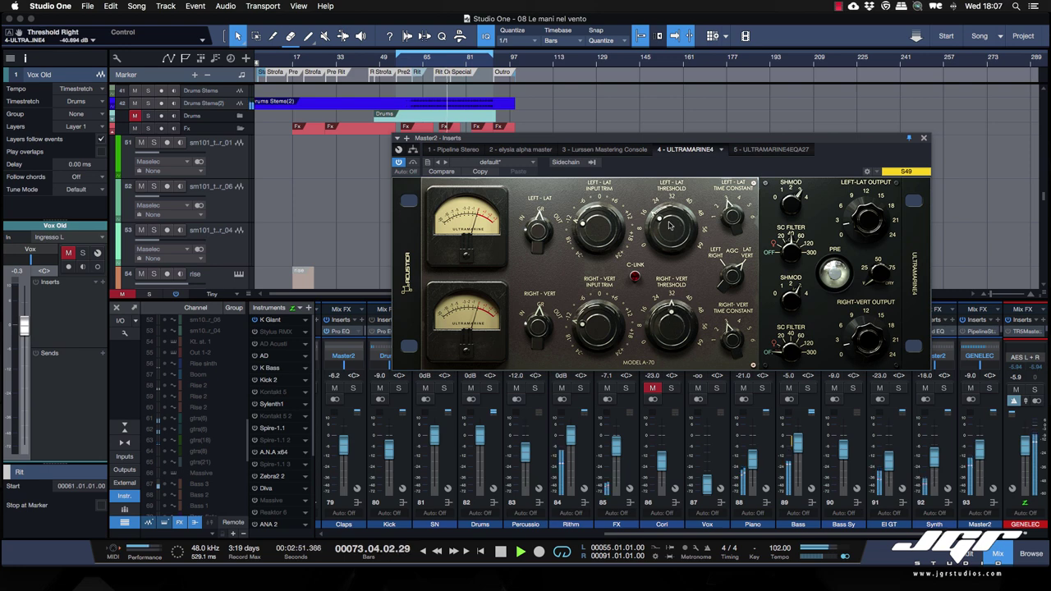
pyautogui.moveTo(671, 233); pyautogui.dragTo(670, 235)
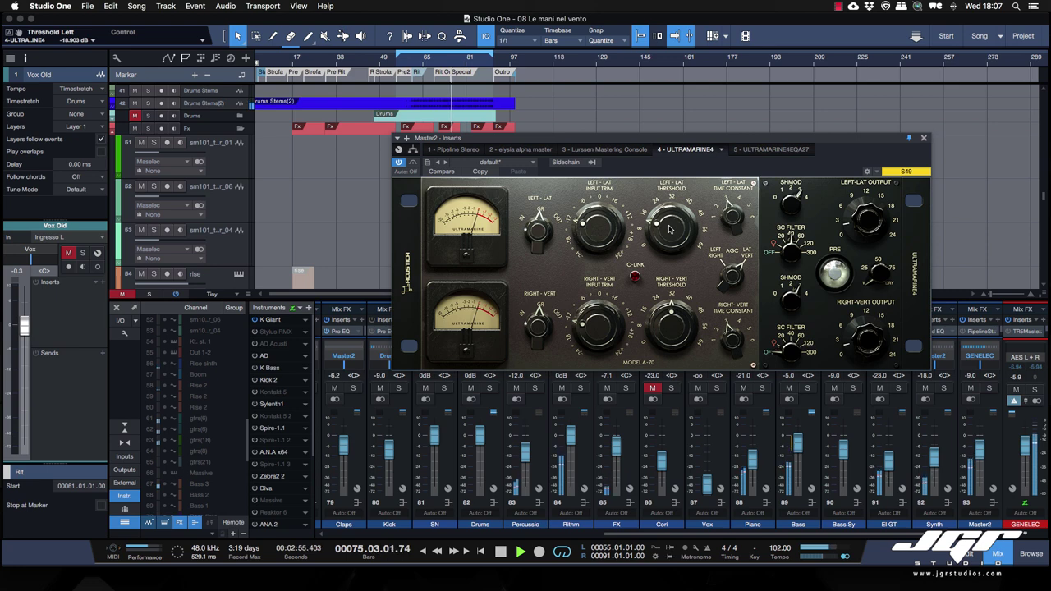
pyautogui.click(413, 162)
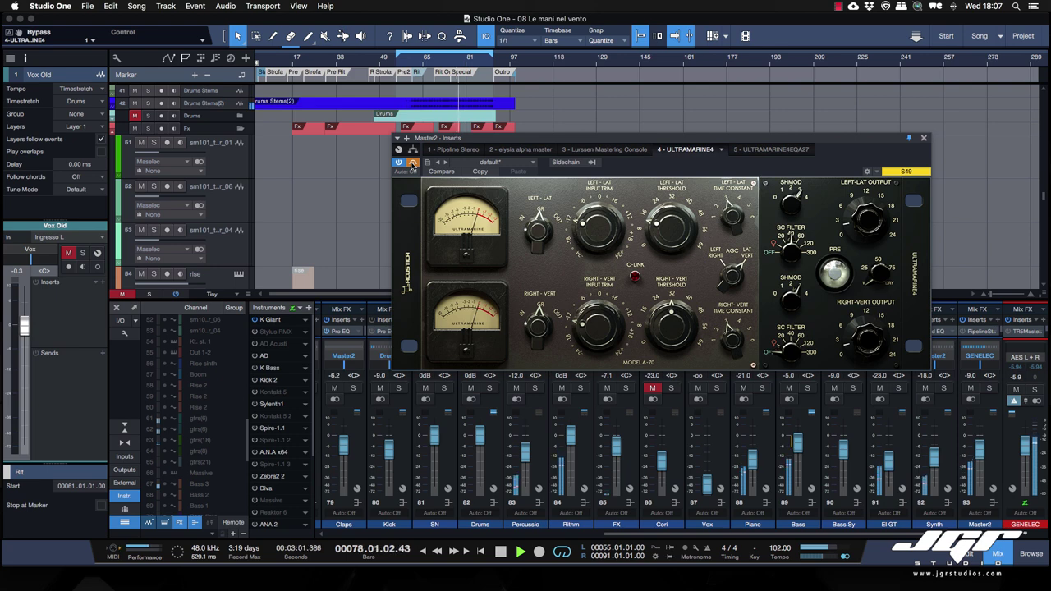
pyautogui.click(412, 163)
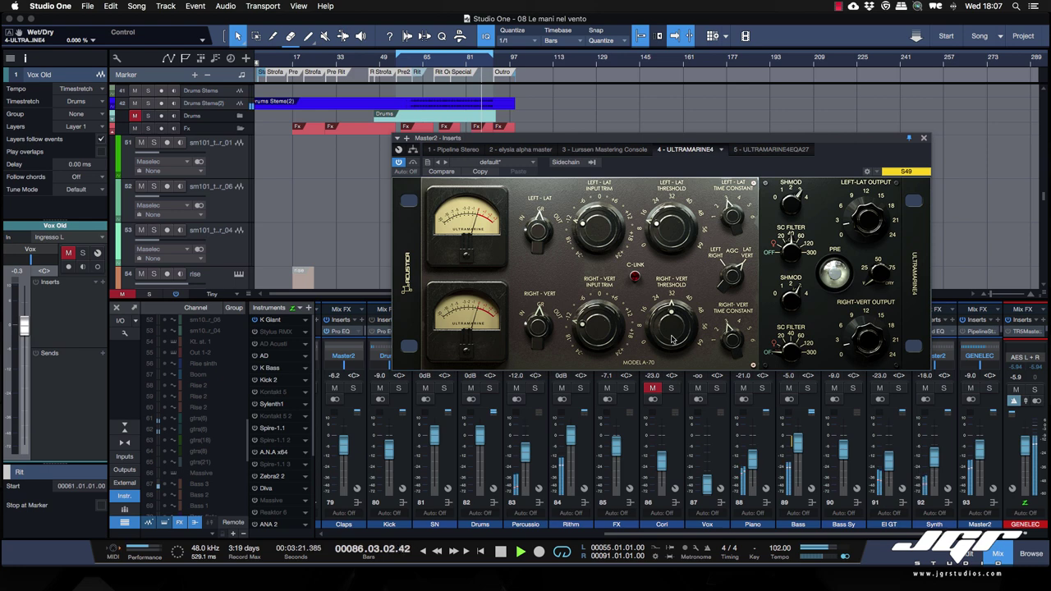
# Raise the right threshold to about 40 on its dial and compare the result with the compressor bypassed.
pyautogui.moveTo(672, 339); pyautogui.dragTo(670, 325)
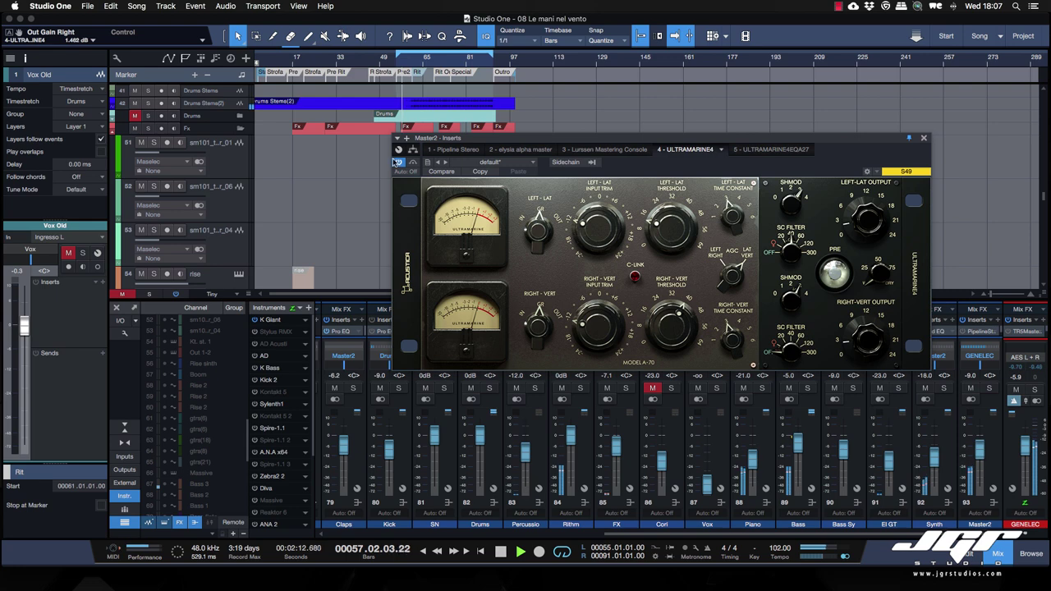
pyautogui.click(413, 162)
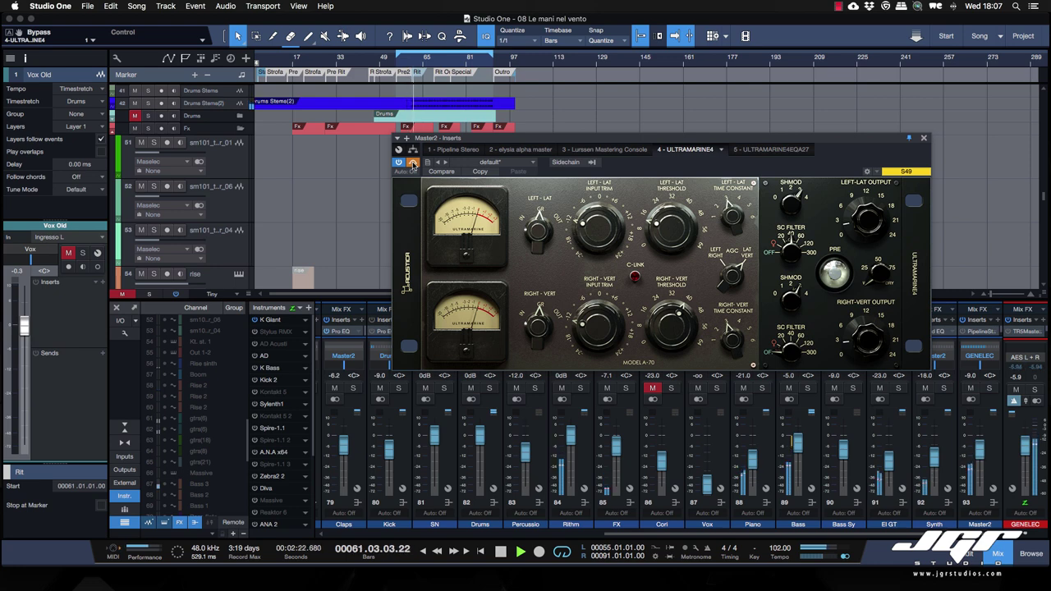
pyautogui.click(413, 163)
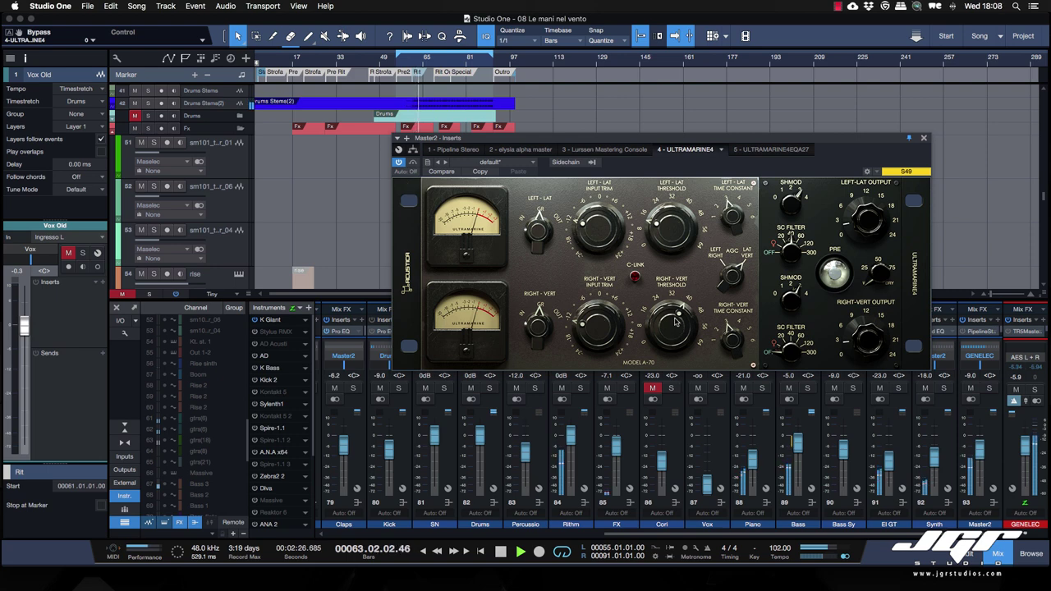
# Fine-tune the thresholds by lowering the right one to about 34 on its dial and raising the left one slightly.
pyautogui.moveTo(675, 322); pyautogui.dragTo(674, 326)
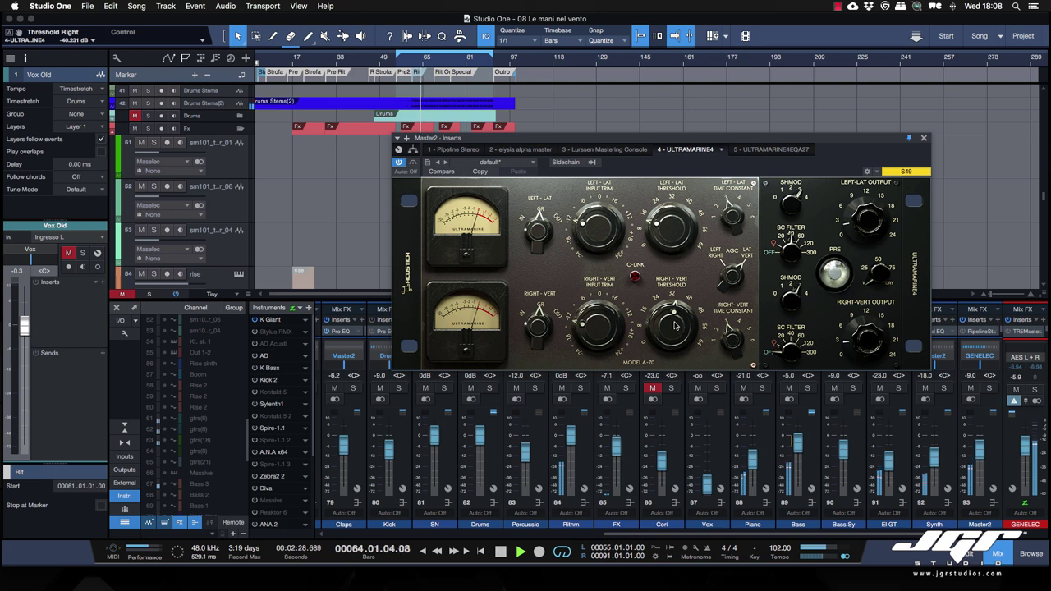
pyautogui.moveTo(665, 237); pyautogui.dragTo(665, 234)
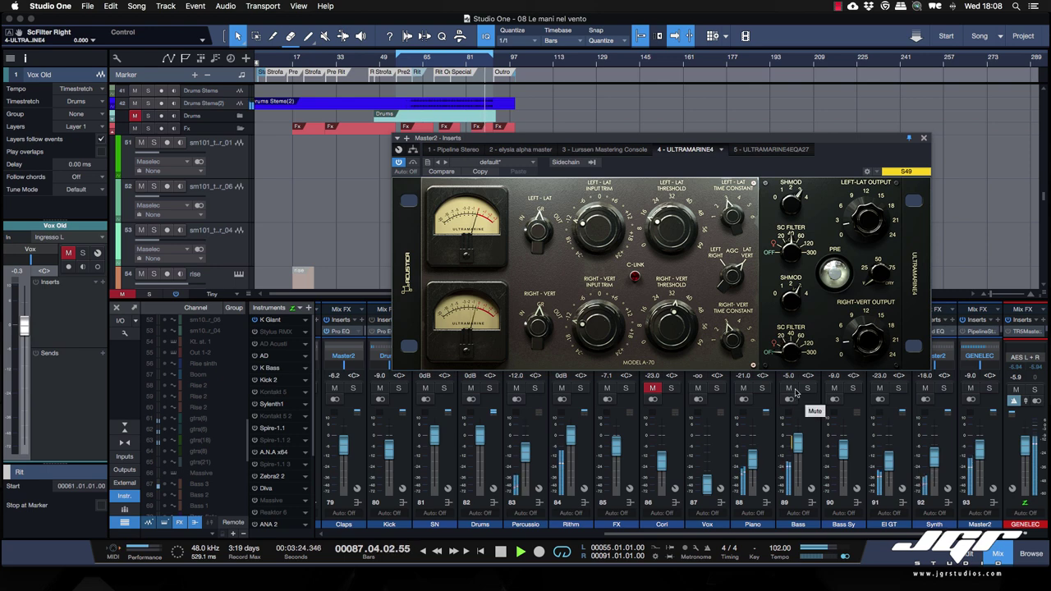
# Switch on the compressor's PRE stage and compare the result against the bypassed sound.
pyautogui.click(832, 281)
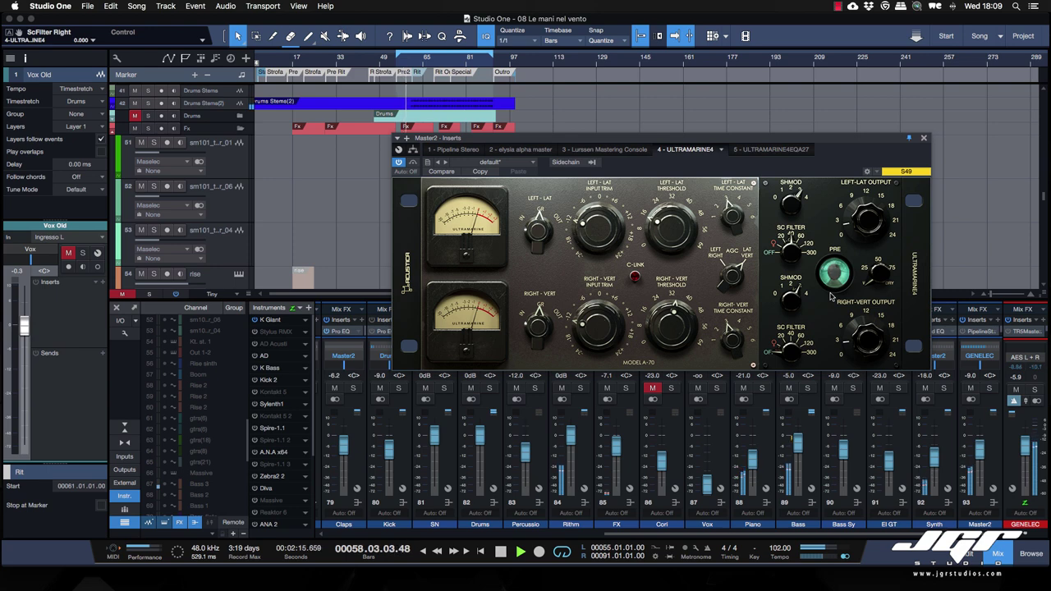
pyautogui.click(413, 163)
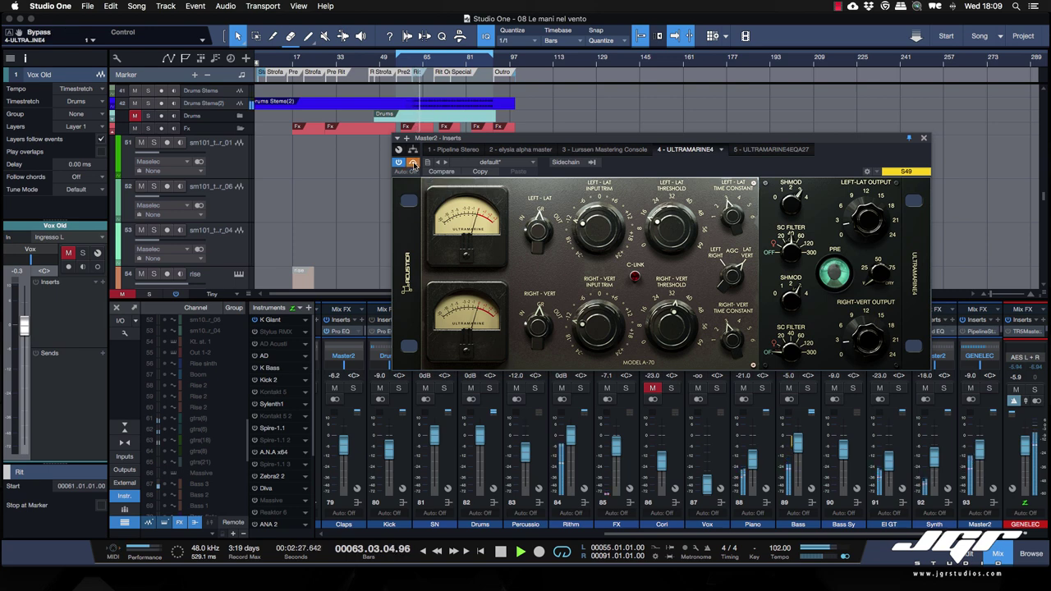
pyautogui.click(413, 163)
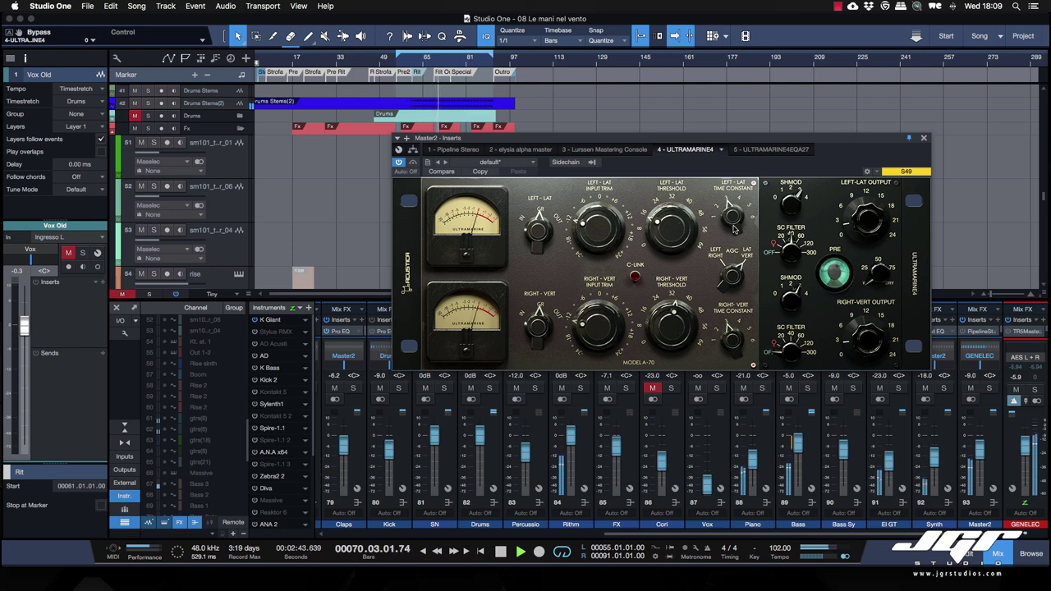
# Set the left and right time constants to 3, and set SHMOD to about 3.2 left and 2.9 right.
pyautogui.moveTo(735, 228); pyautogui.dragTo(730, 184)
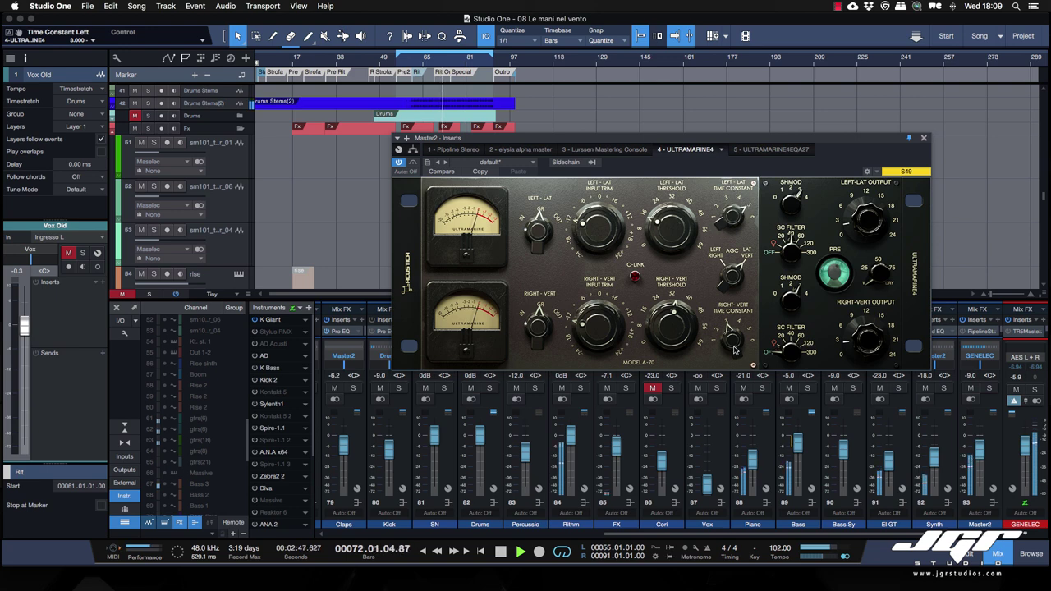
pyautogui.moveTo(733, 343); pyautogui.dragTo(729, 304)
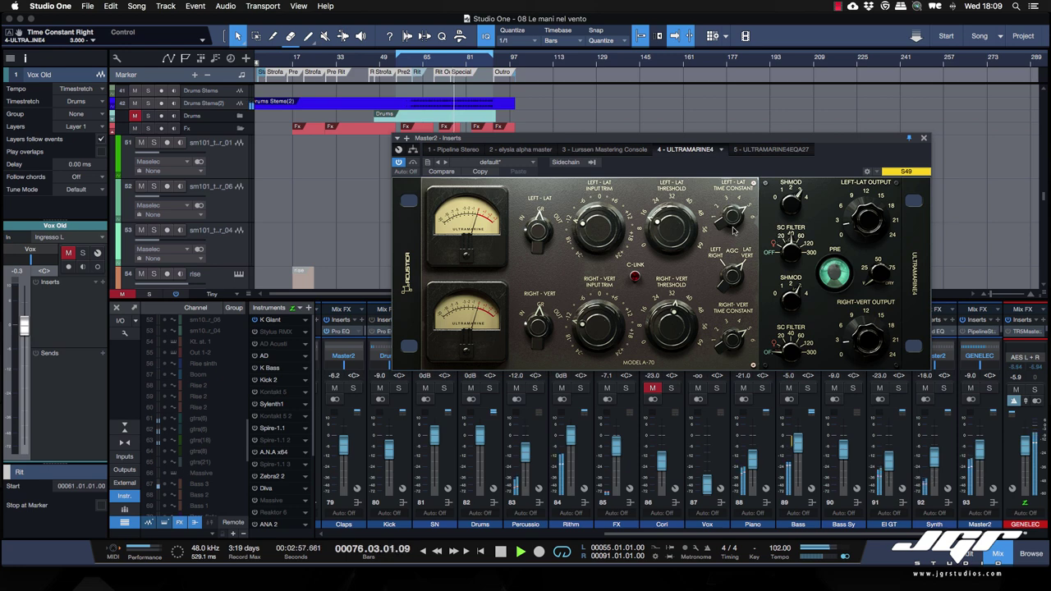
pyautogui.moveTo(793, 203)
pyautogui.mouseDown()
pyautogui.moveTo(796, 226)
pyautogui.moveTo(790, 208)
pyautogui.mouseUp()
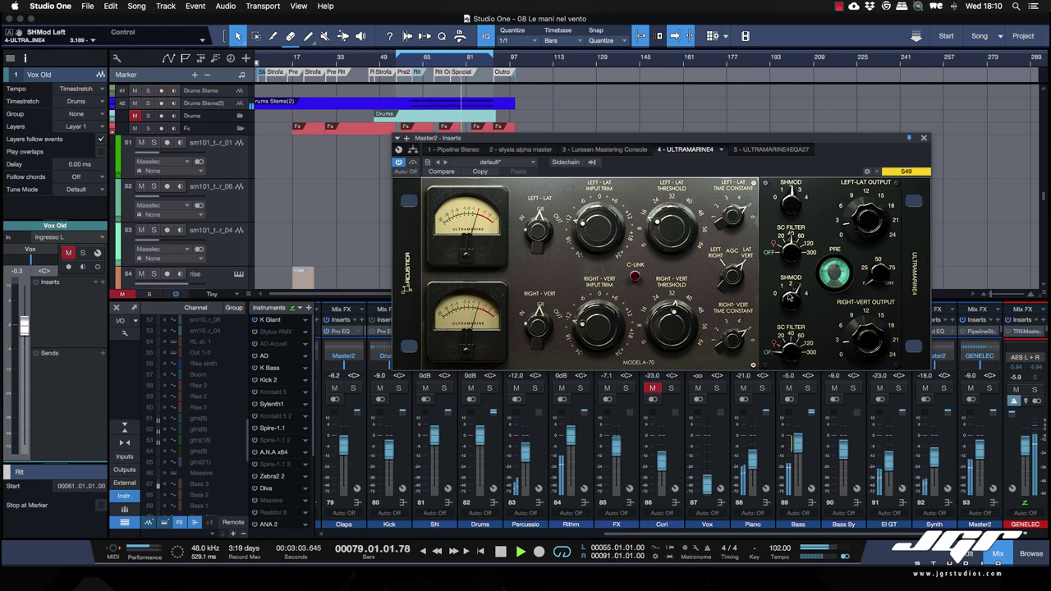
pyautogui.moveTo(790, 298); pyautogui.dragTo(791, 319)
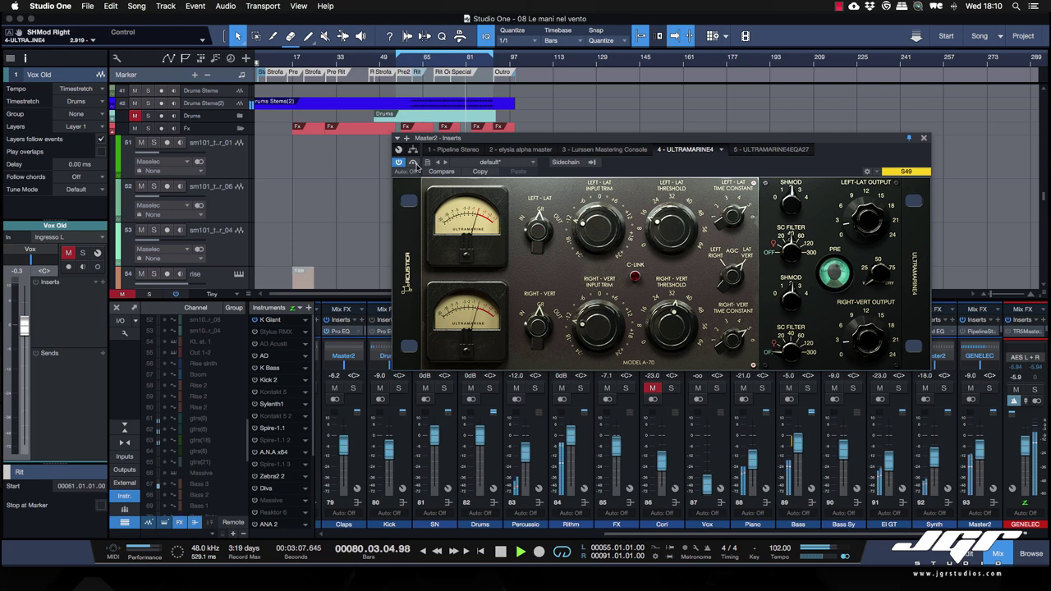
# Repeatedly switch the compressor's bypass on and off to compare the processed and unprocessed mix with the new time constants.
pyautogui.click(414, 163)
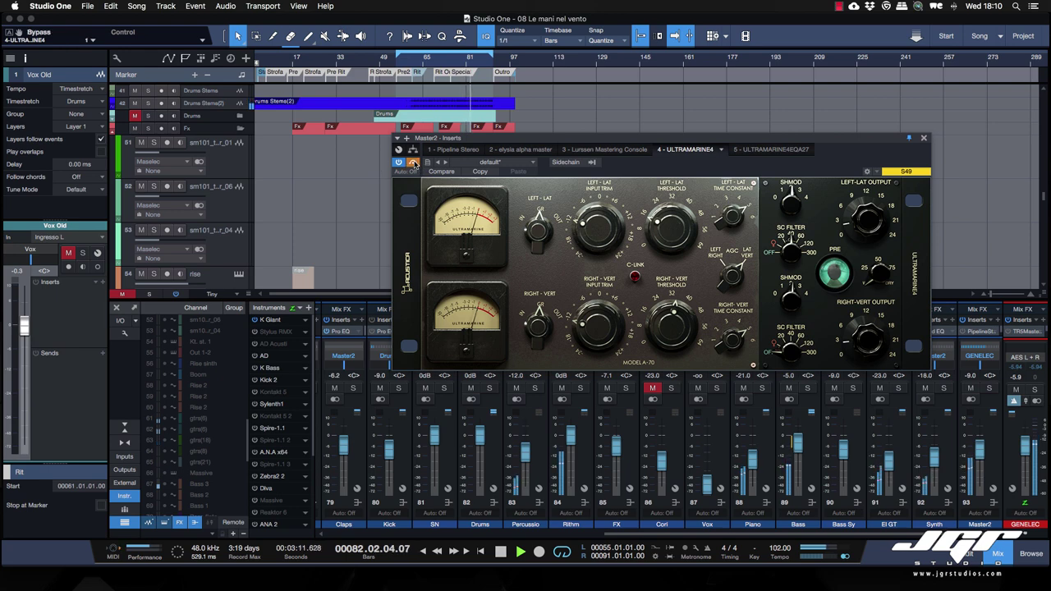
pyautogui.click(413, 162)
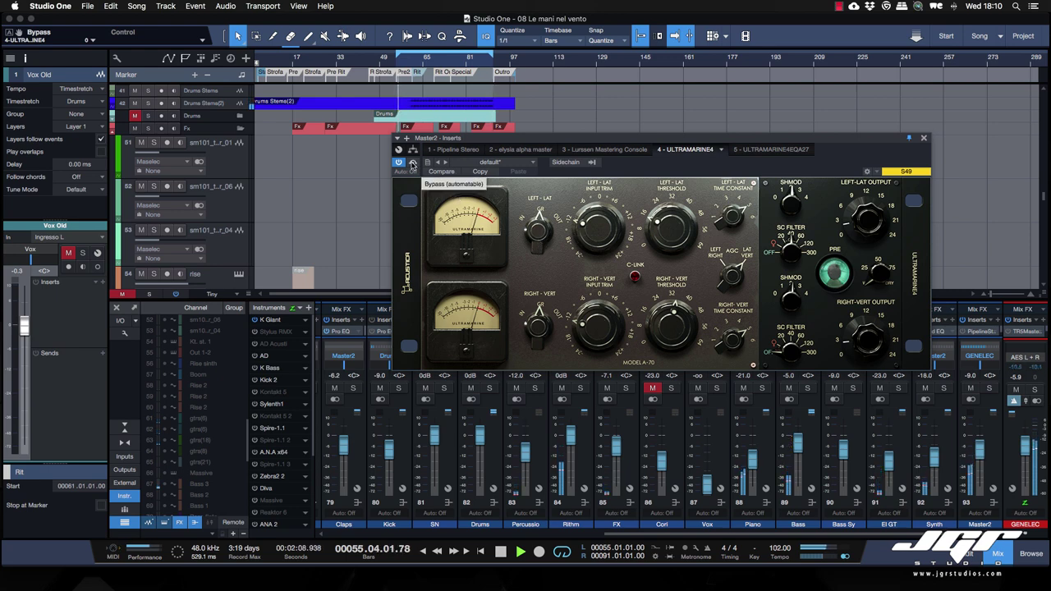
pyautogui.click(413, 165)
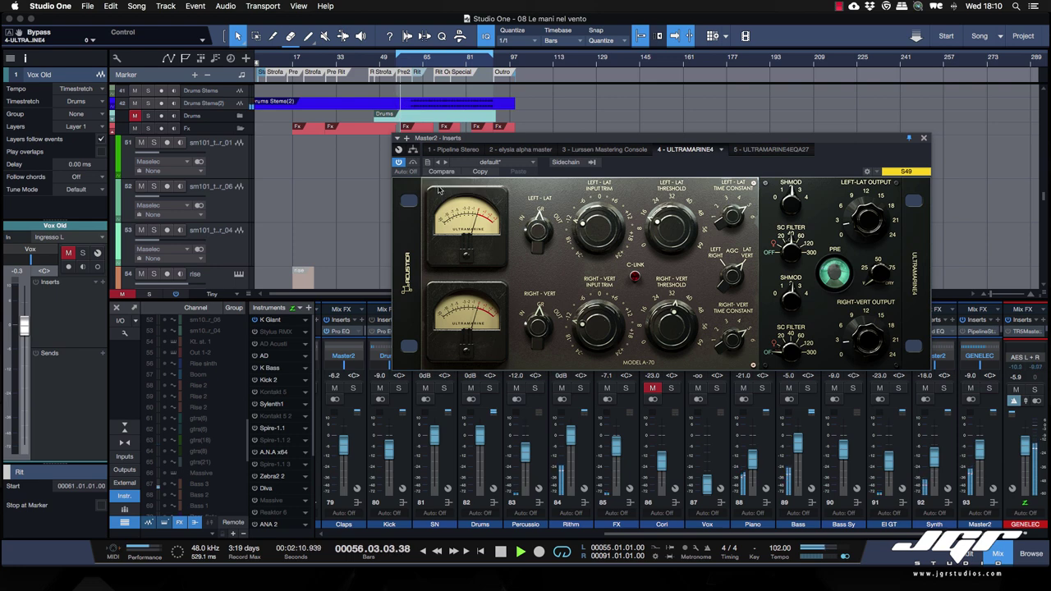
pyautogui.click(413, 164)
pyautogui.click(413, 163)
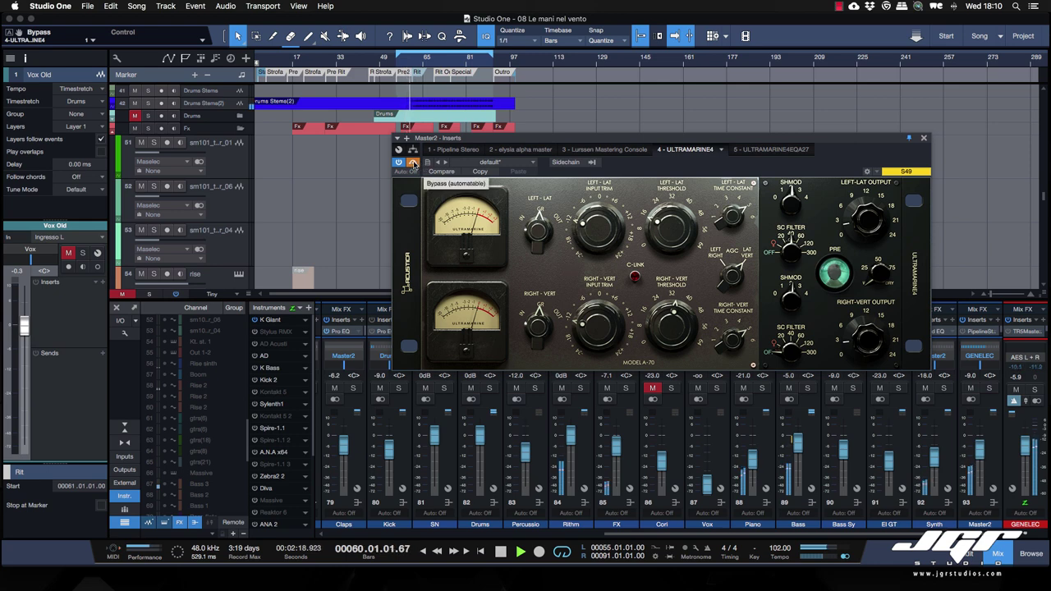
pyautogui.click(414, 162)
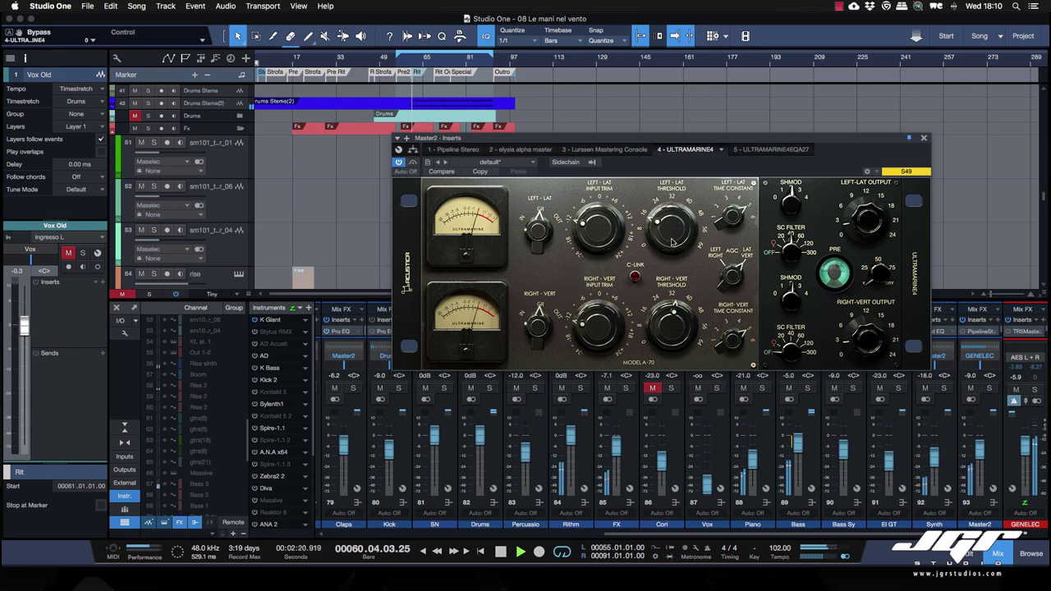
# Raise the left threshold to about 40 and the right one past 48 on their dials, and compare against the bypassed sound.
pyautogui.moveTo(666, 189); pyautogui.dragTo(665, 192)
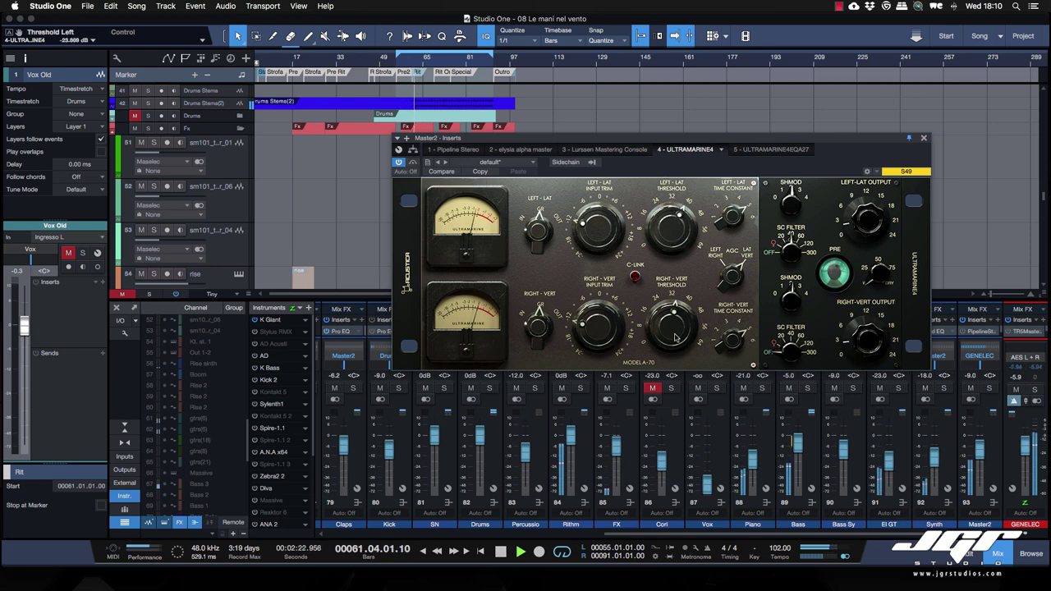
pyautogui.moveTo(675, 335); pyautogui.dragTo(673, 296)
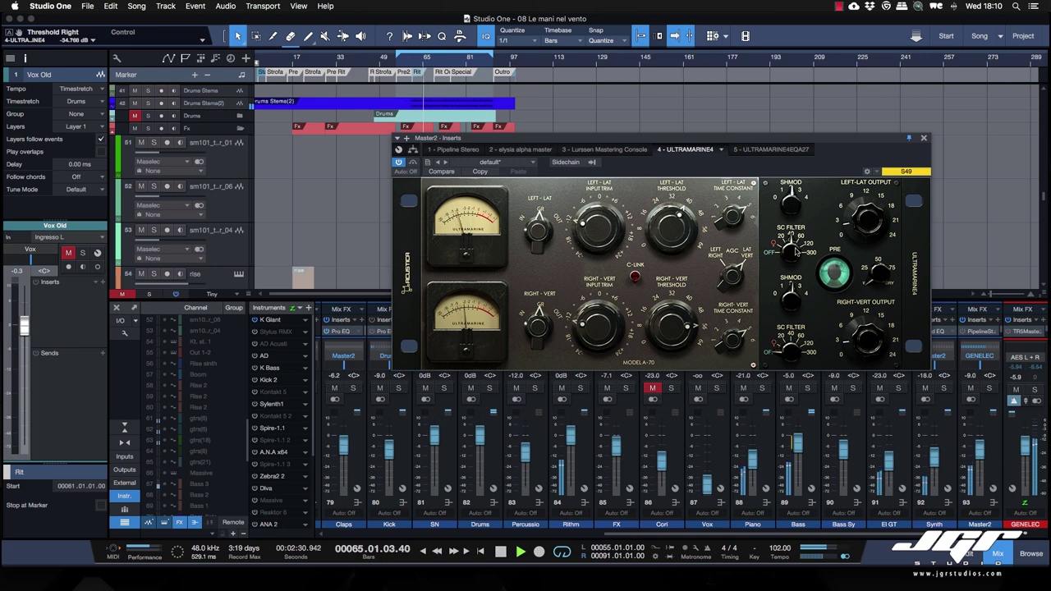
pyautogui.moveTo(791, 255)
pyautogui.mouseDown()
pyautogui.moveTo(793, 272)
pyautogui.moveTo(791, 258)
pyautogui.mouseUp()
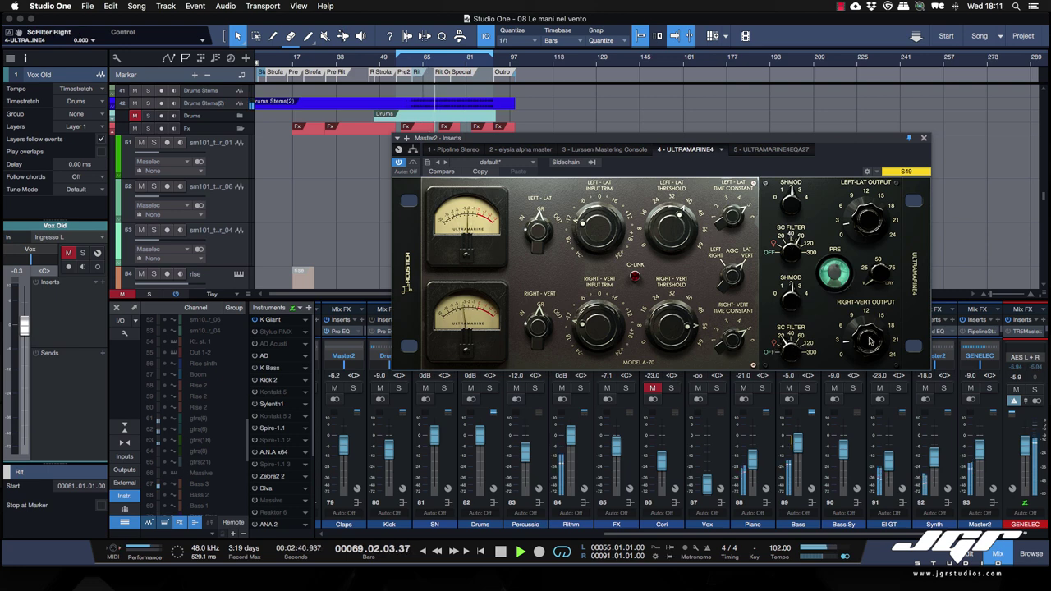
pyautogui.click(413, 163)
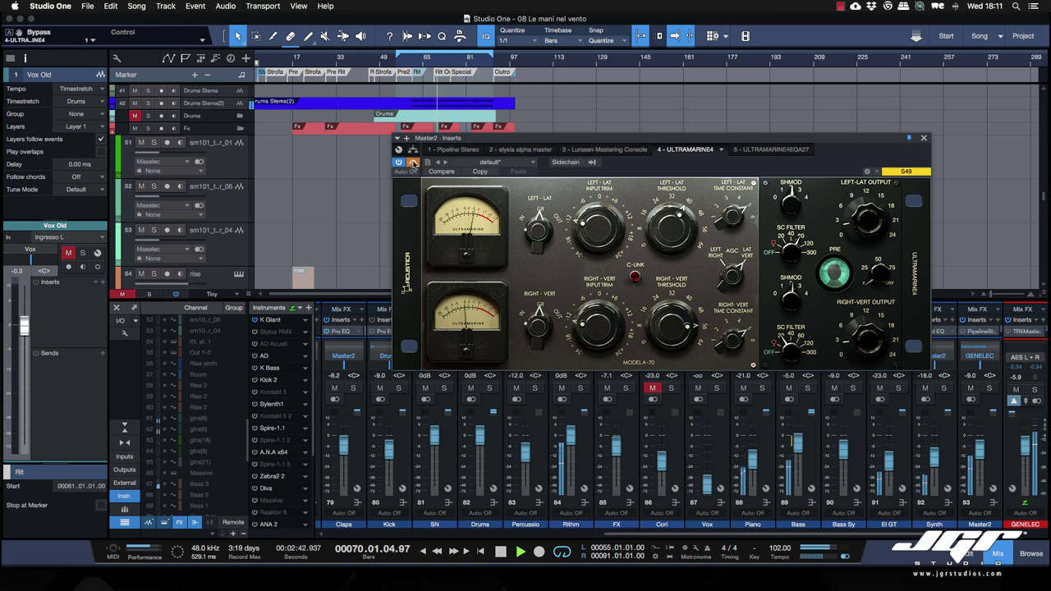
pyautogui.click(413, 163)
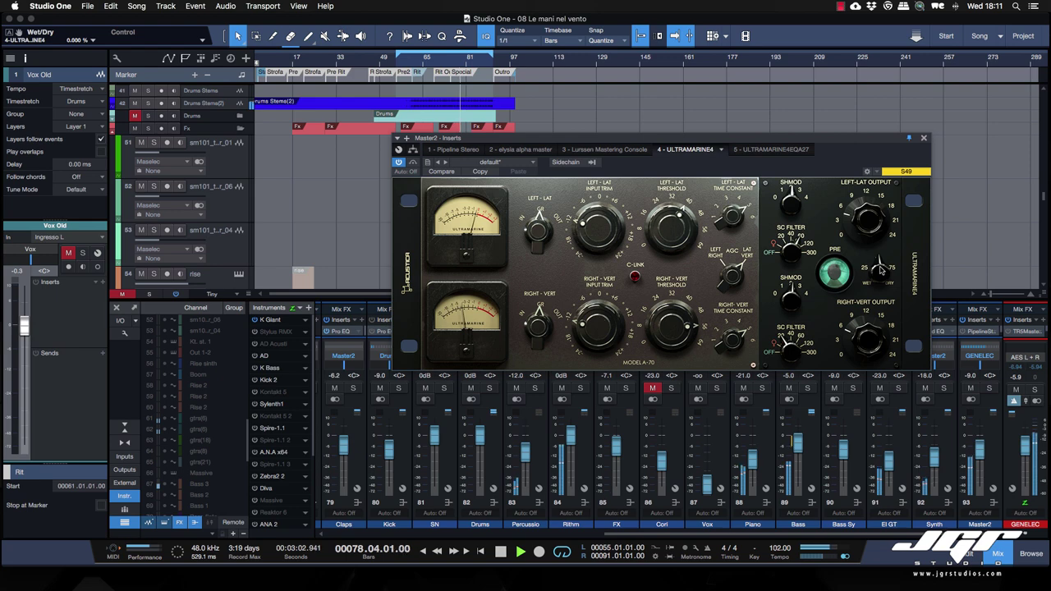
# With the wet/dry mix at about 50%, set the left output gain to about 4.7 dB and compare it with the compressor bypassed.
pyautogui.moveTo(861, 229); pyautogui.dragTo(862, 226)
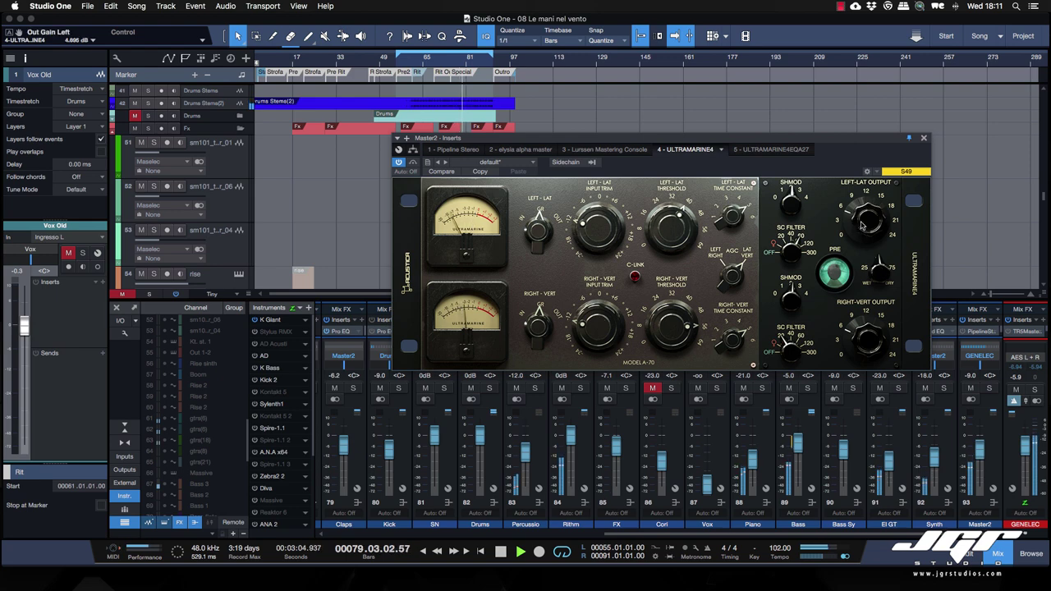
pyautogui.click(413, 162)
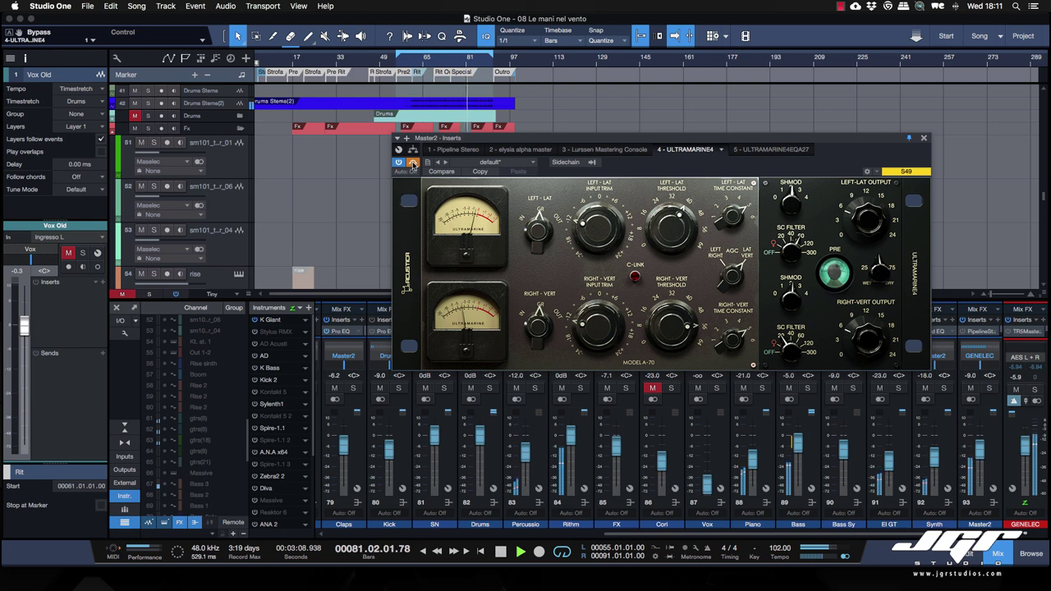
pyautogui.click(413, 162)
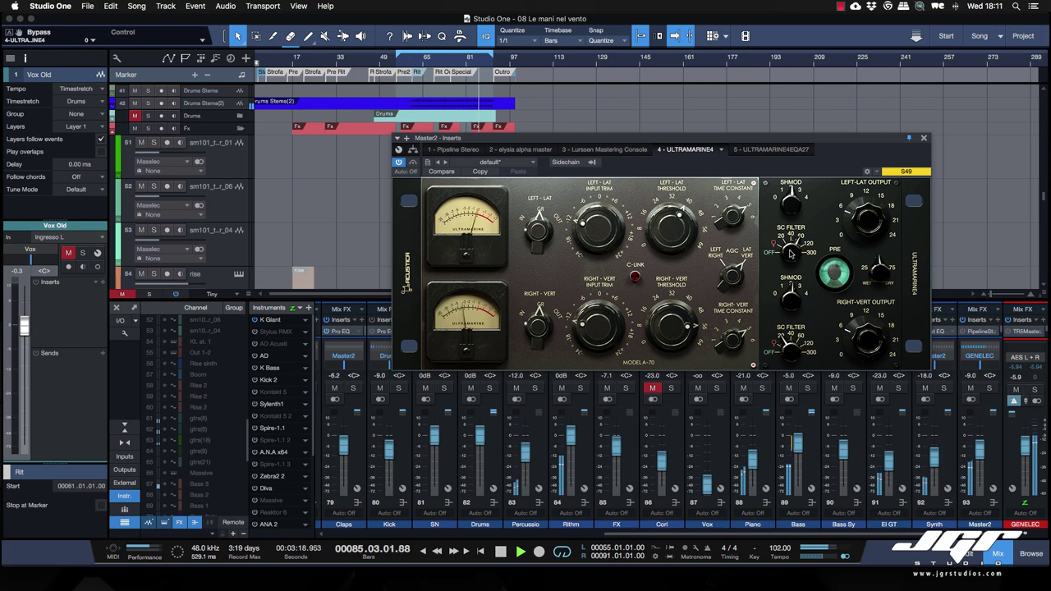
# Readjust SHMOD on both channels, keep the left threshold at about 40, and raise both input trims to between -6 and 0.
pyautogui.moveTo(790, 253); pyautogui.dragTo(787, 241)
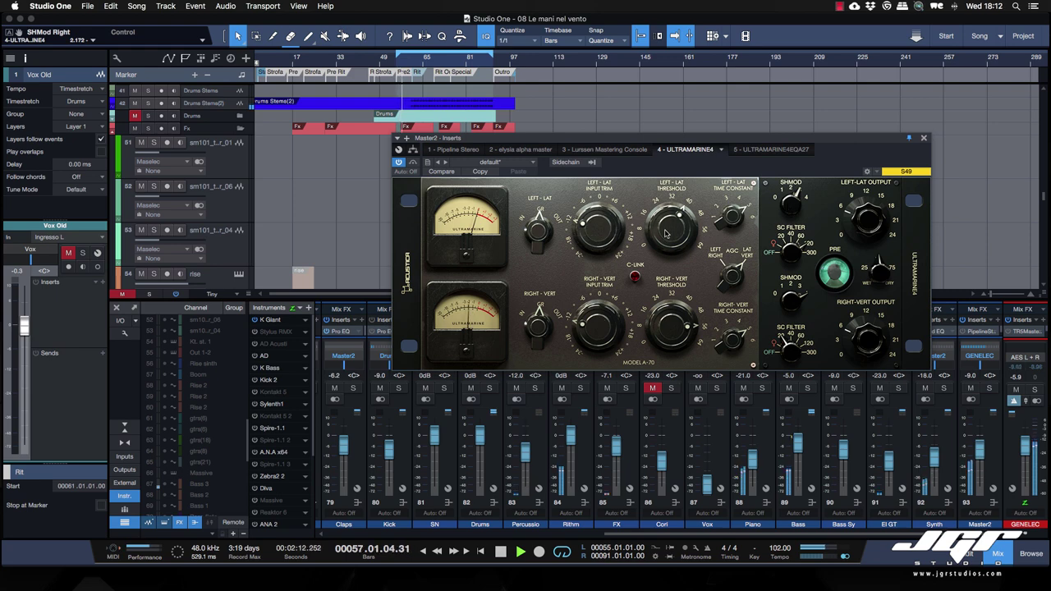
pyautogui.moveTo(665, 232); pyautogui.dragTo(665, 228)
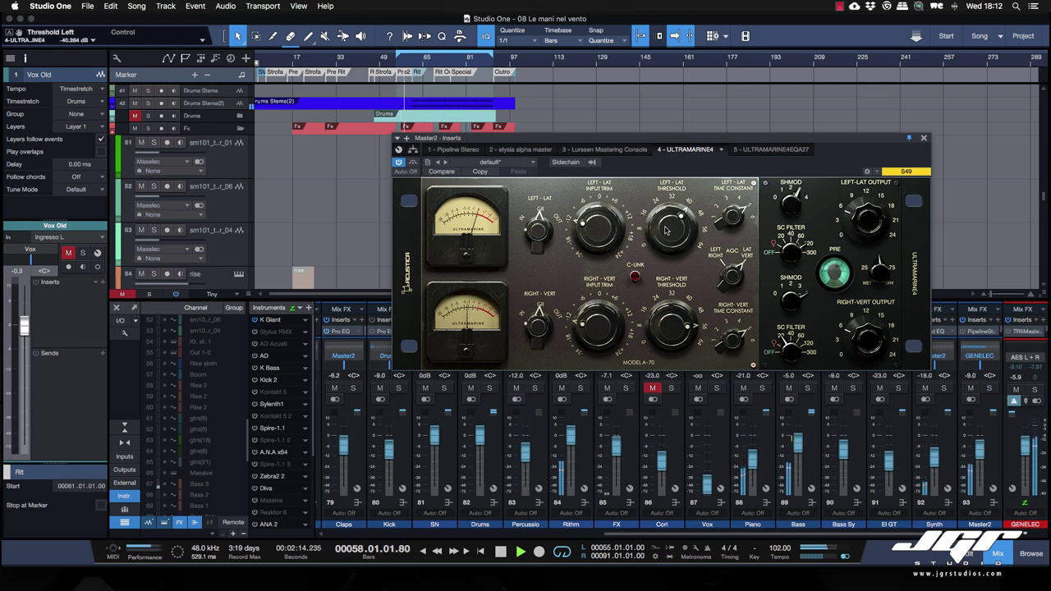
pyautogui.moveTo(675, 313); pyautogui.dragTo(675, 312)
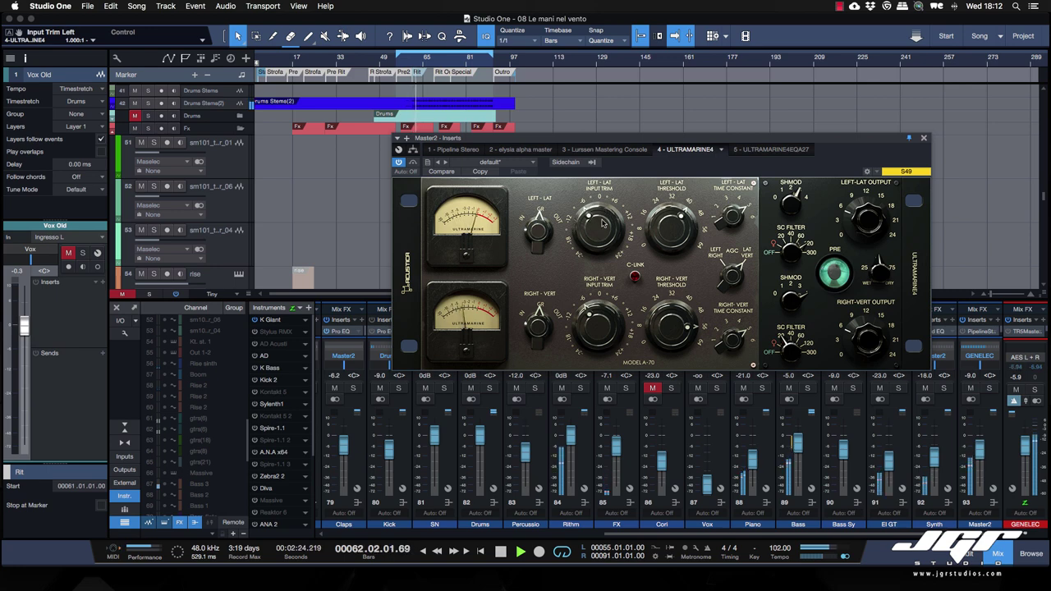
# Set the wet/dry mix to about 50% and compare the sound with the PRE stage off and on.
pyautogui.click(882, 276)
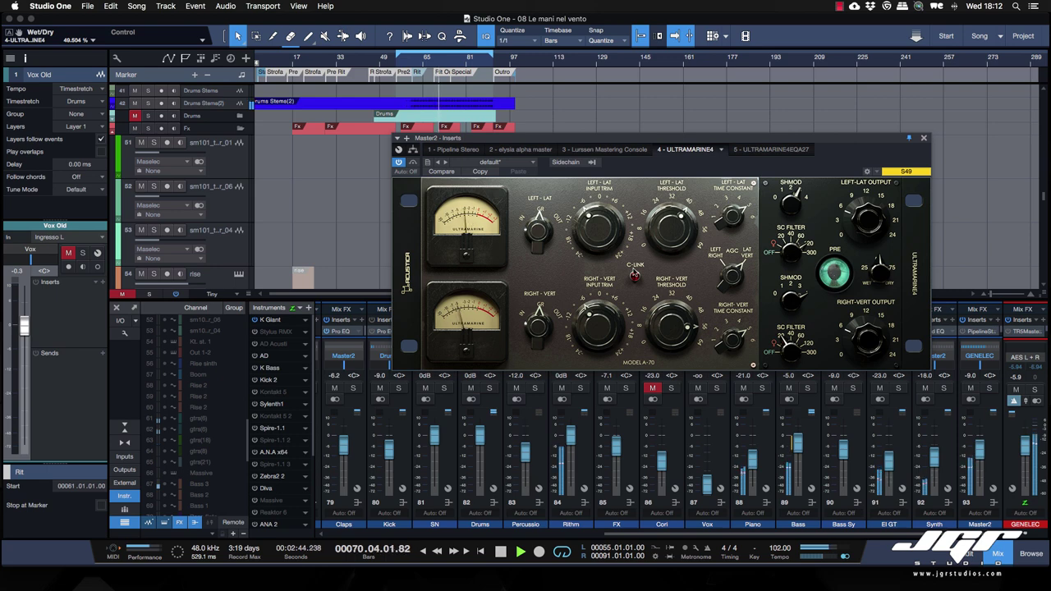
pyautogui.click(834, 274)
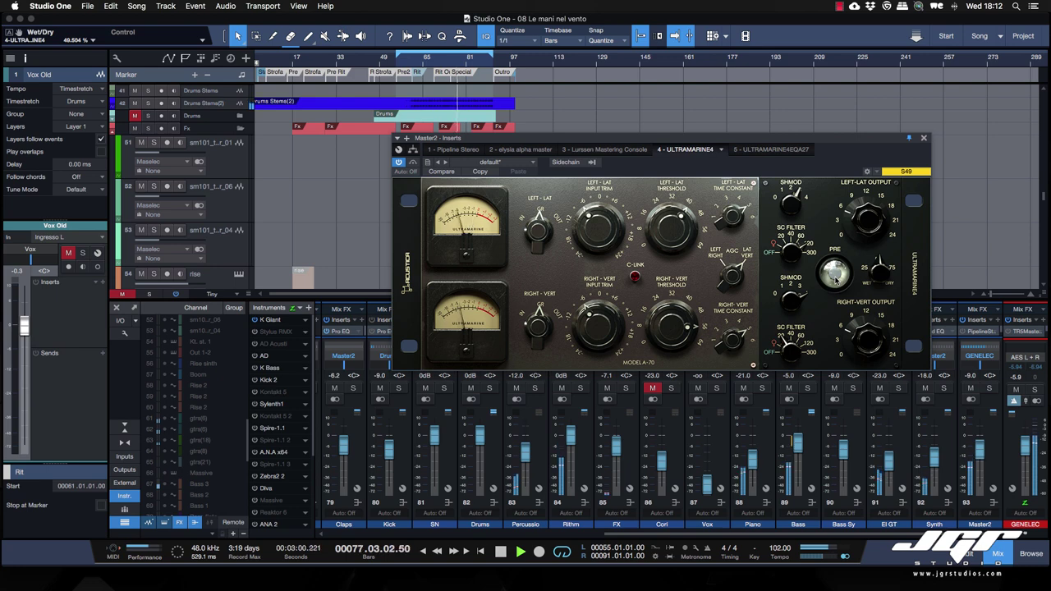
pyautogui.click(834, 276)
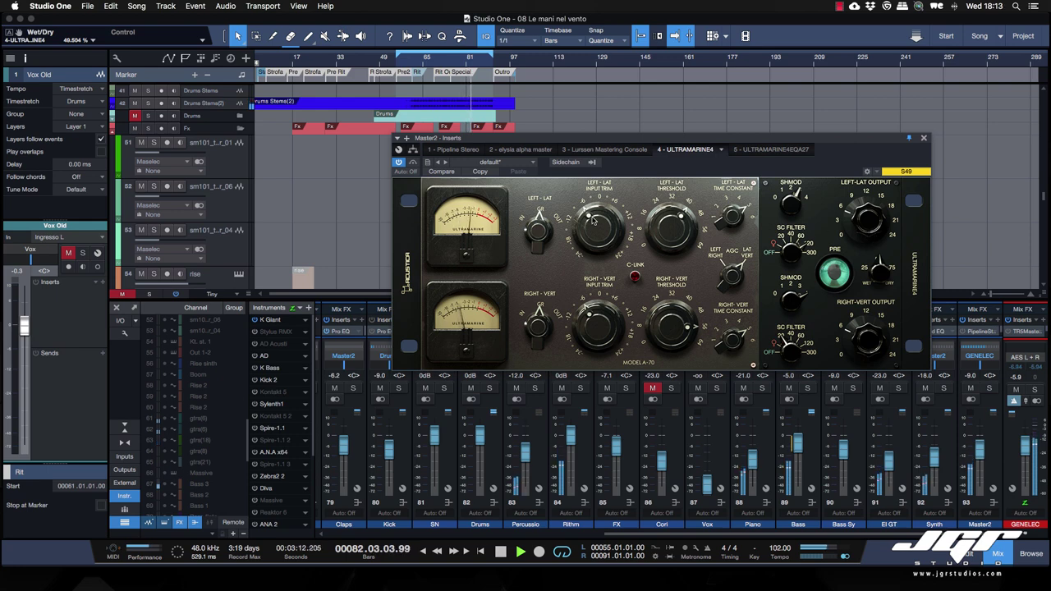
# Lower both input trims, reduce the left threshold to about 18 and the right to about 32 on their dials, and readjust the outputs.
pyautogui.moveTo(590, 220); pyautogui.dragTo(589, 244)
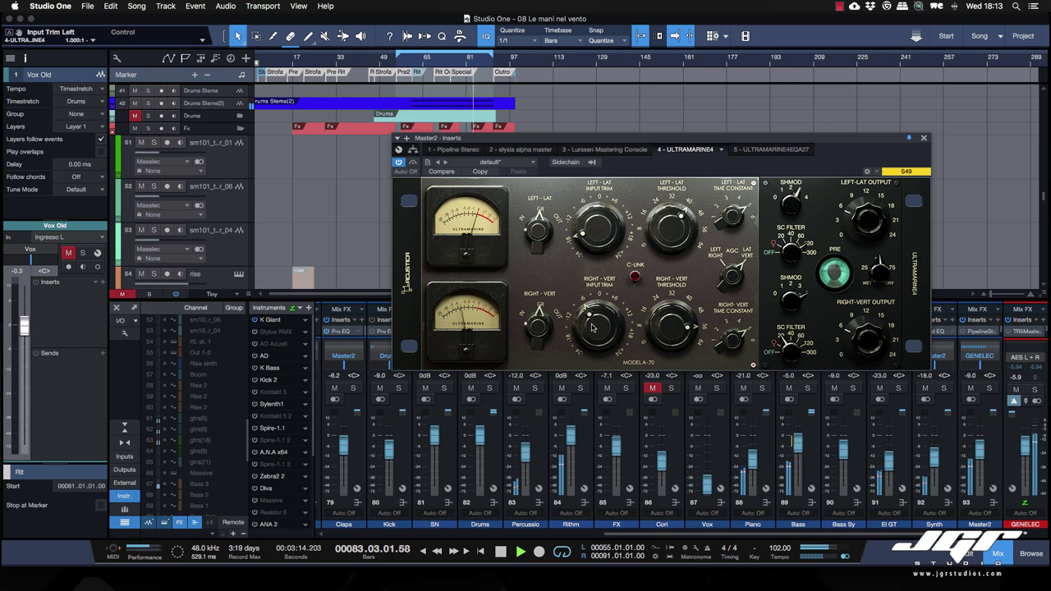
pyautogui.moveTo(594, 328); pyautogui.dragTo(591, 358)
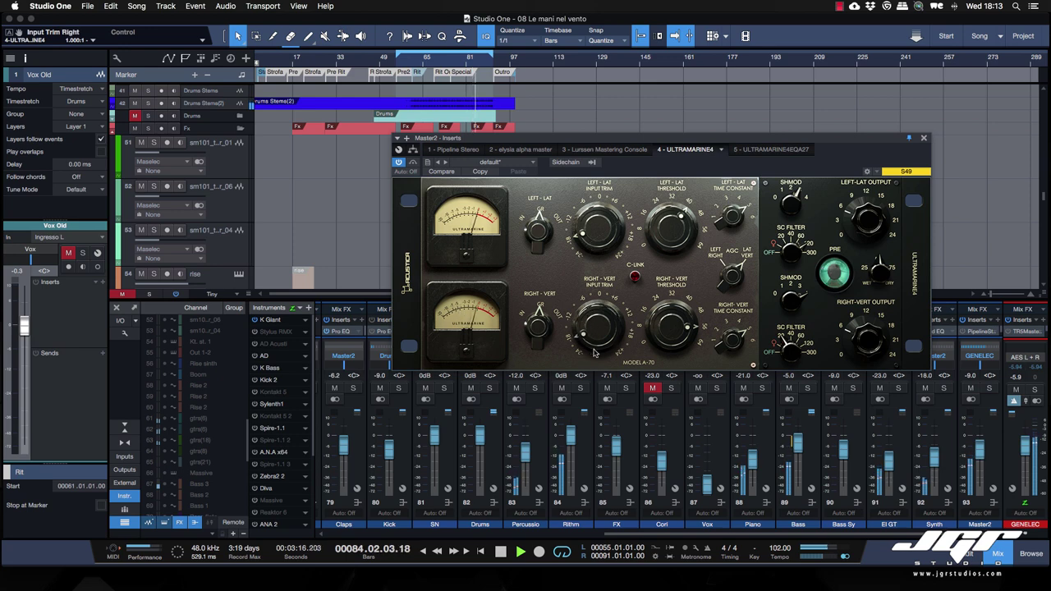
pyautogui.moveTo(664, 240); pyautogui.dragTo(668, 250)
pyautogui.moveTo(671, 306); pyautogui.dragTo(673, 351)
pyautogui.moveTo(669, 236); pyautogui.dragTo(671, 245)
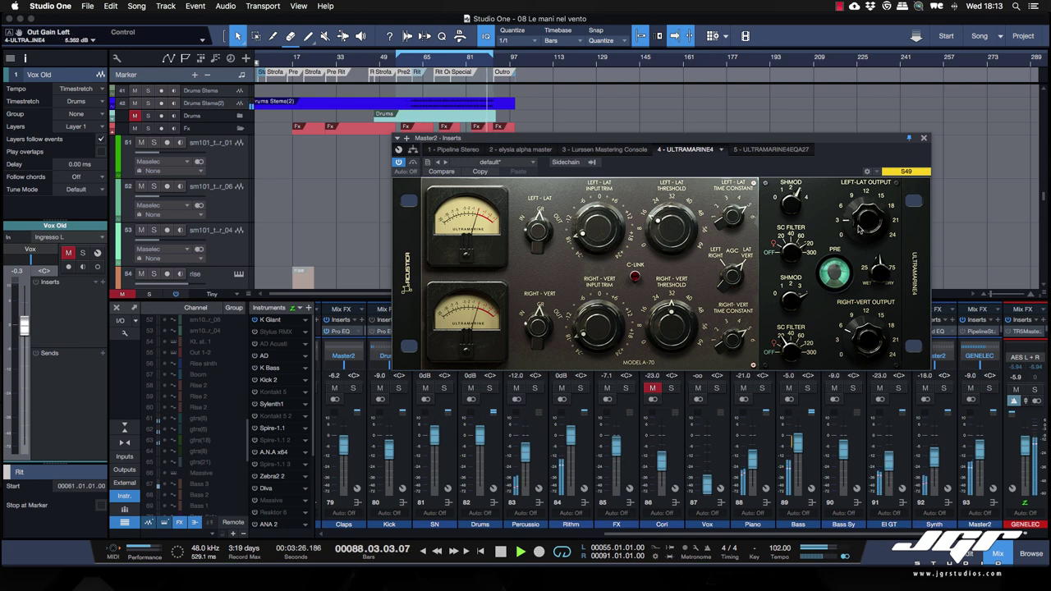
pyautogui.moveTo(859, 338); pyautogui.dragTo(858, 349)
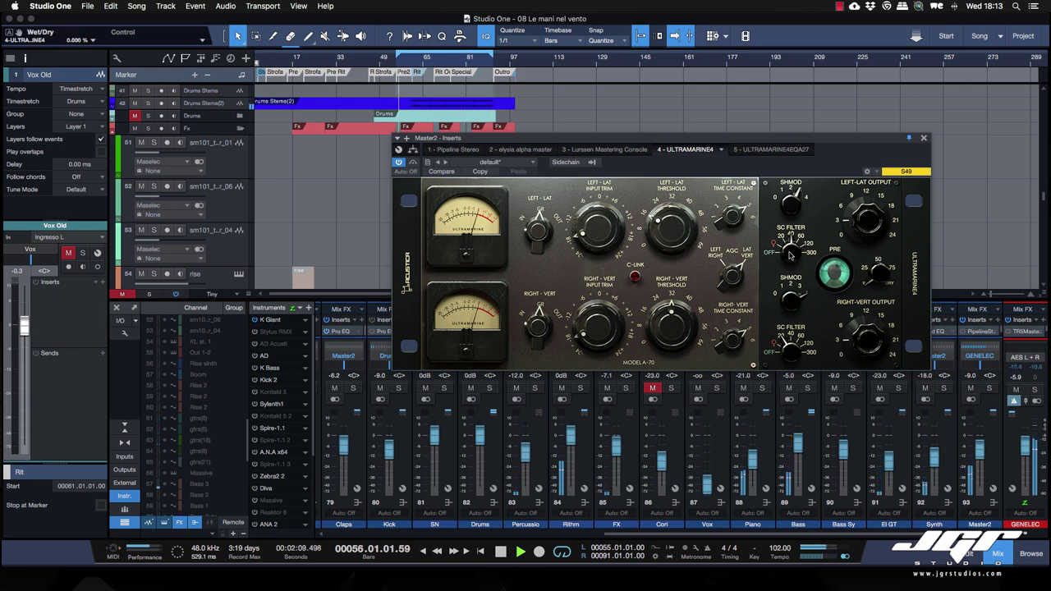
# With the wet/dry mix at 0%, switch the PRE stage off and compare the compressor against its bypassed sound.
pyautogui.click(836, 269)
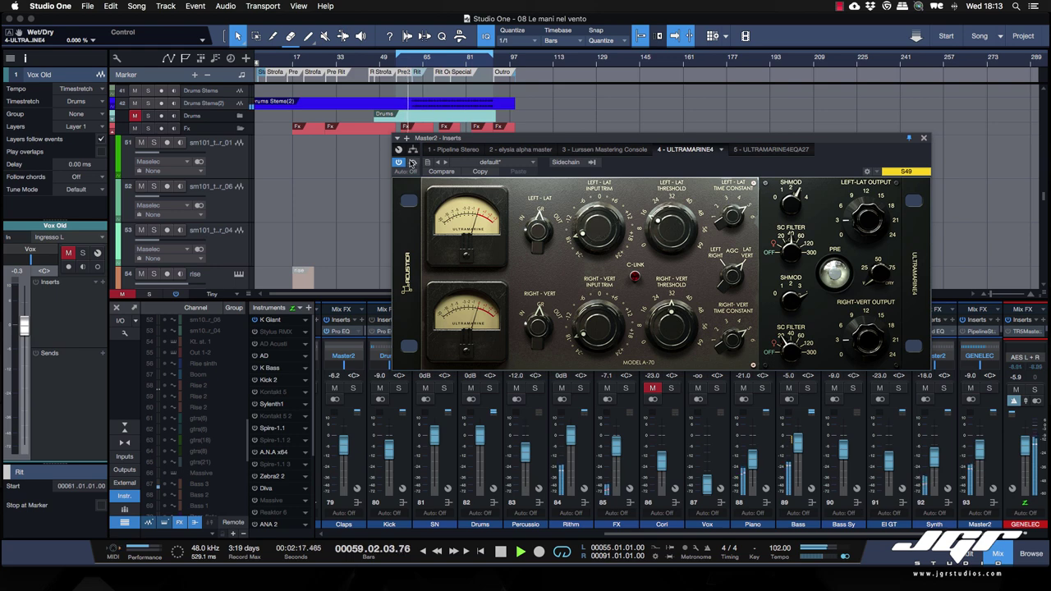
pyautogui.click(413, 163)
pyautogui.click(413, 163)
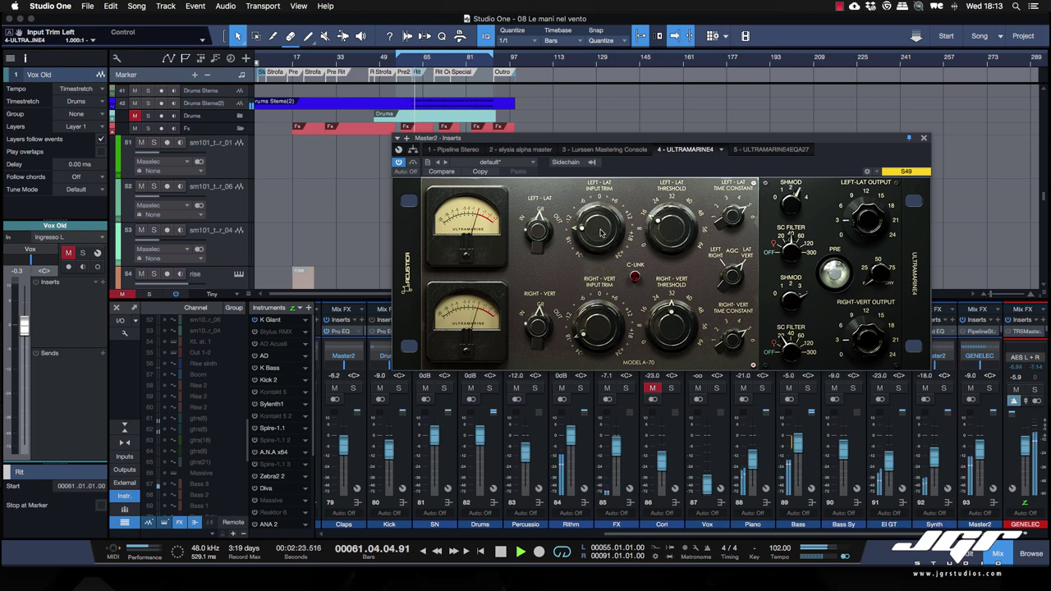
# Raise both input trims slightly and the right threshold to about 37 on its dial, and bypass the compressor for comparison.
pyautogui.moveTo(601, 233); pyautogui.dragTo(599, 228)
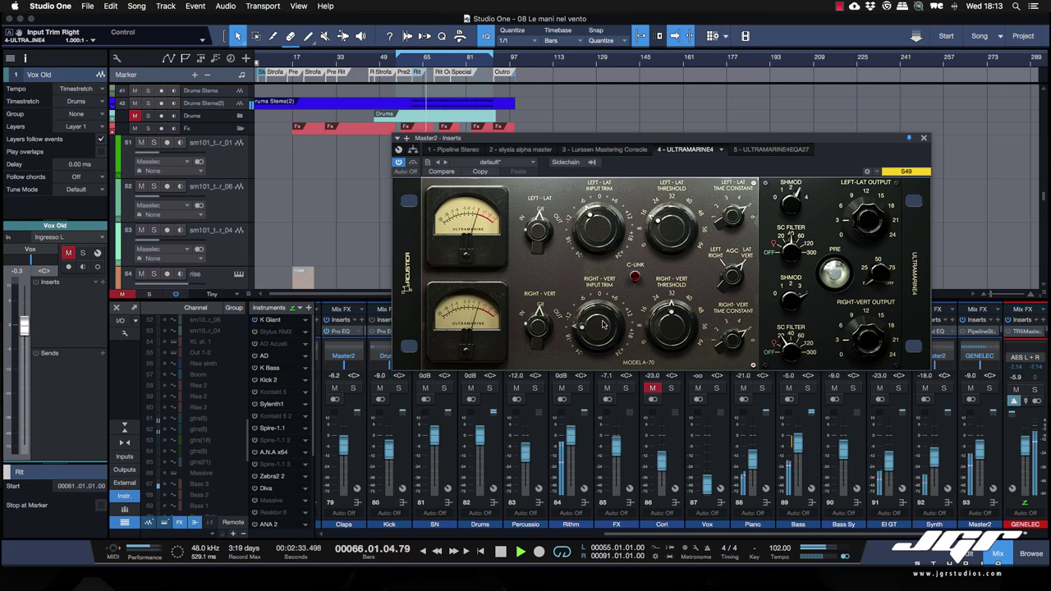
pyautogui.moveTo(665, 319); pyautogui.dragTo(665, 322)
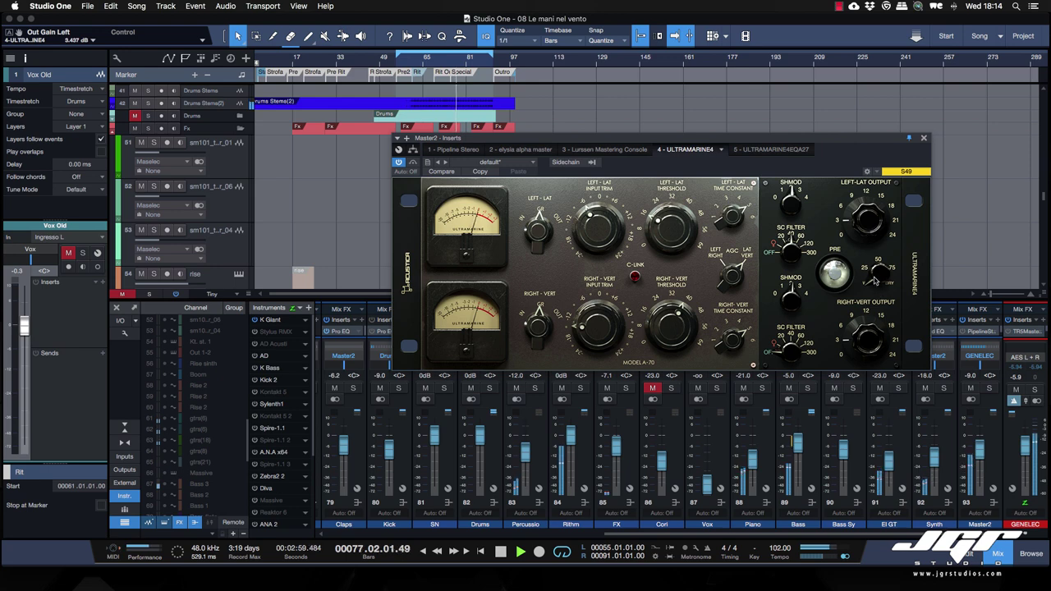
pyautogui.click(414, 162)
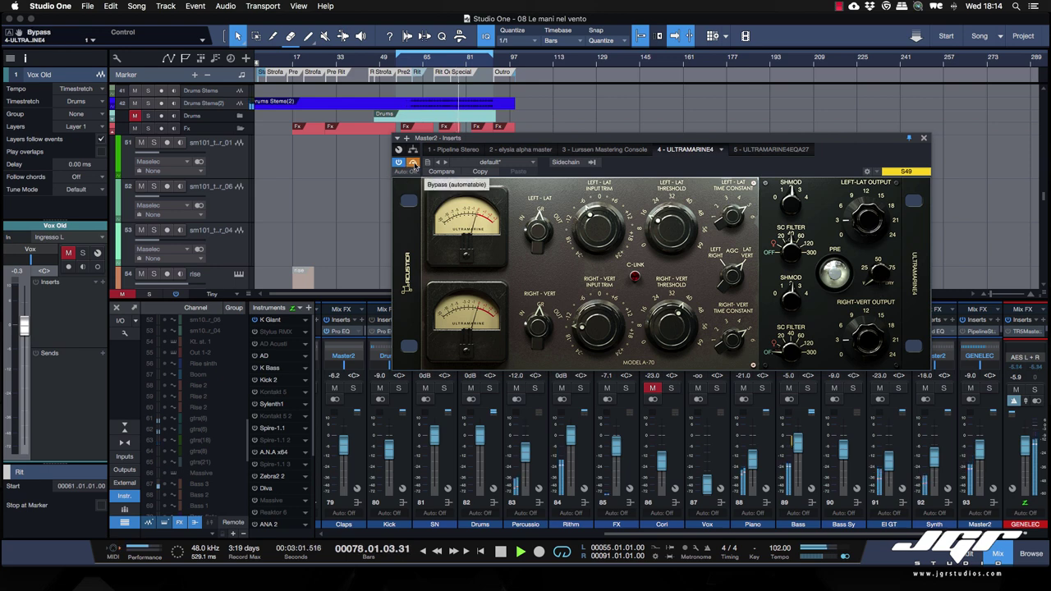
# Take the compressor out of bypass, raise the right threshold to about 47 on its dial, and fine-tune the right input trim.
pyautogui.click(413, 163)
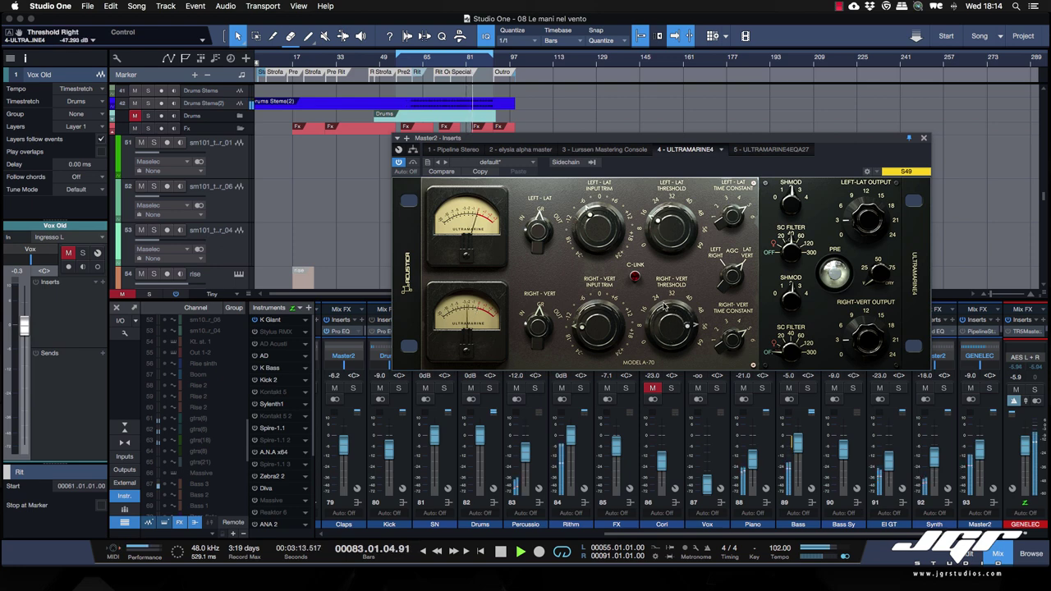
pyautogui.moveTo(664, 304); pyautogui.dragTo(664, 315)
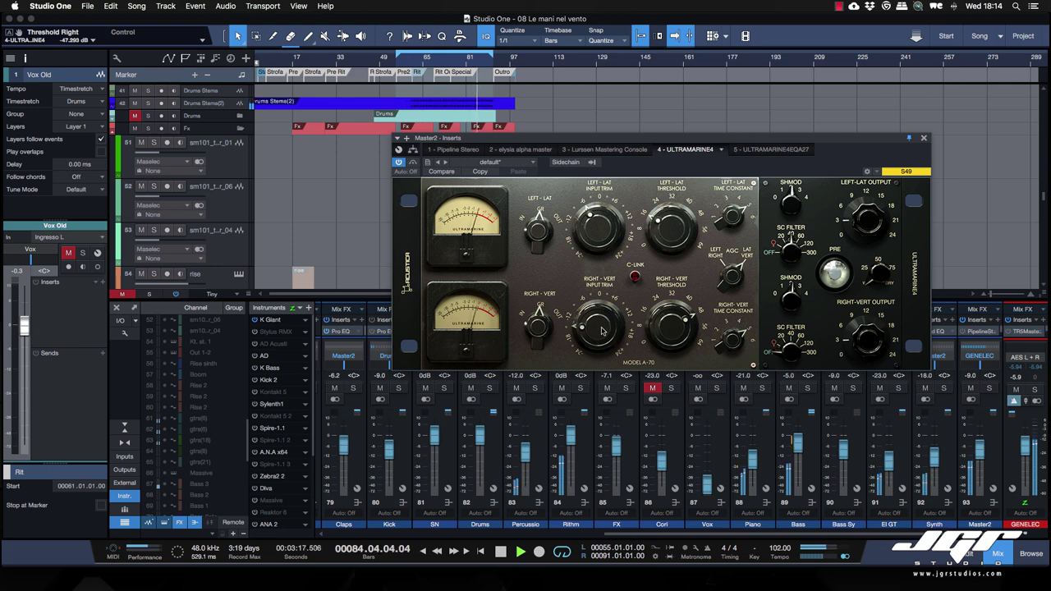
pyautogui.moveTo(603, 330); pyautogui.dragTo(604, 329)
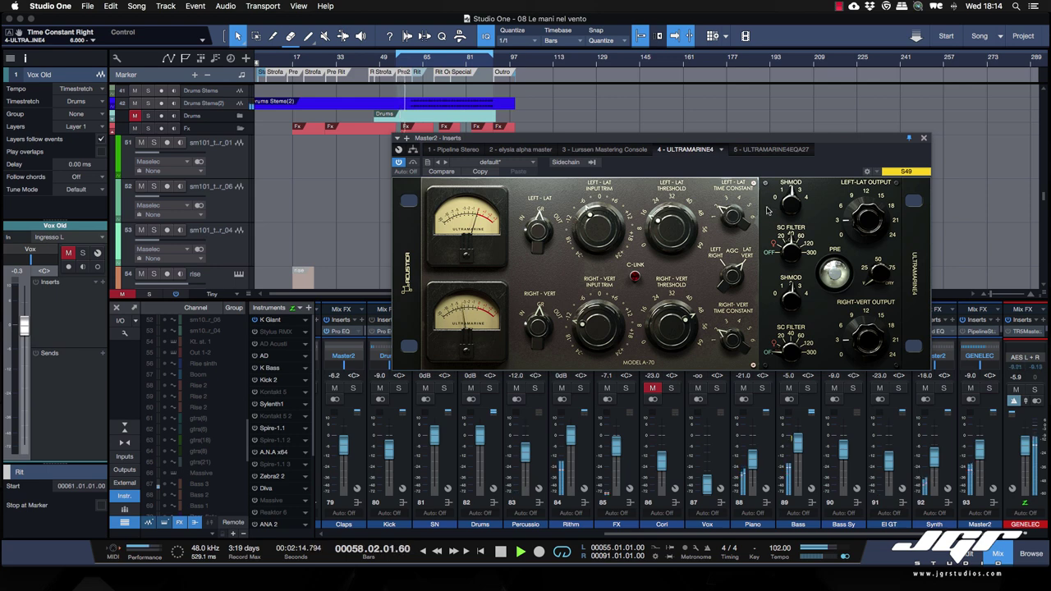
# Enable the compressor's sidechain input and select the Bass channel 89 as its source.
pyautogui.moveTo(666, 142); pyautogui.dragTo(648, 138)
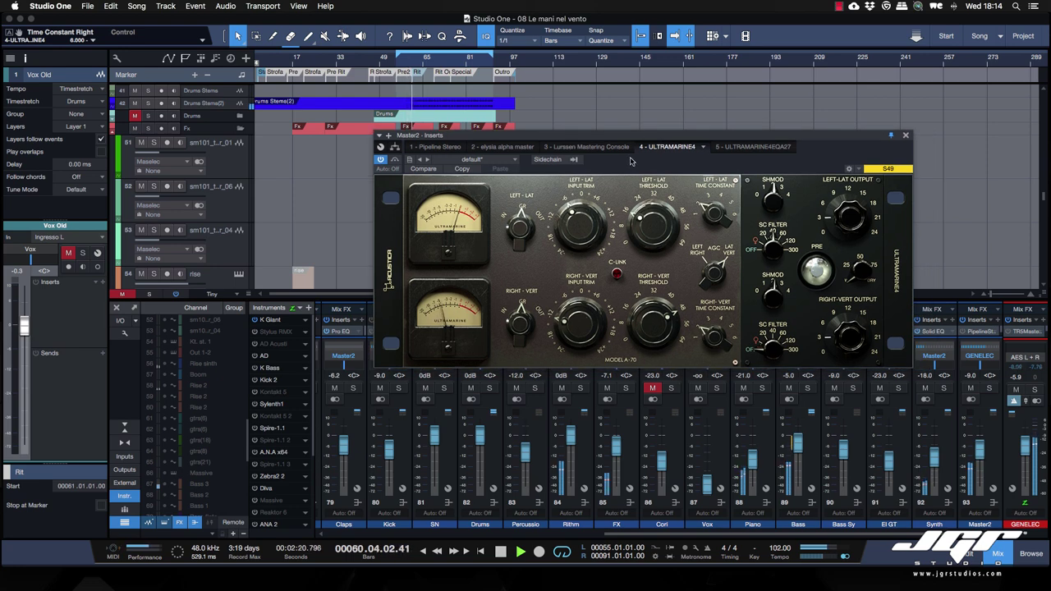
pyautogui.click(549, 160)
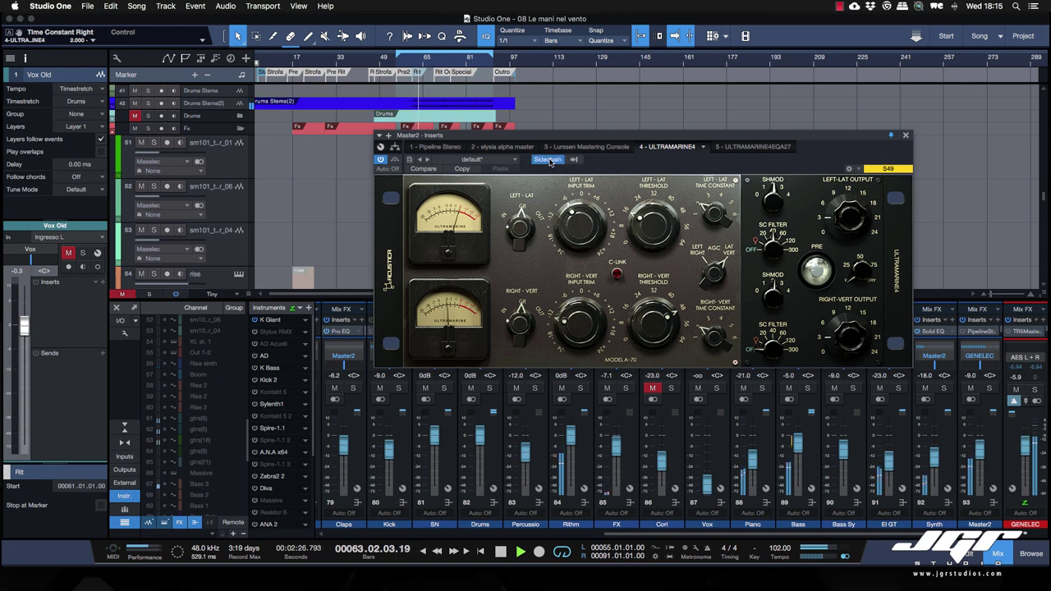
pyautogui.click(577, 160)
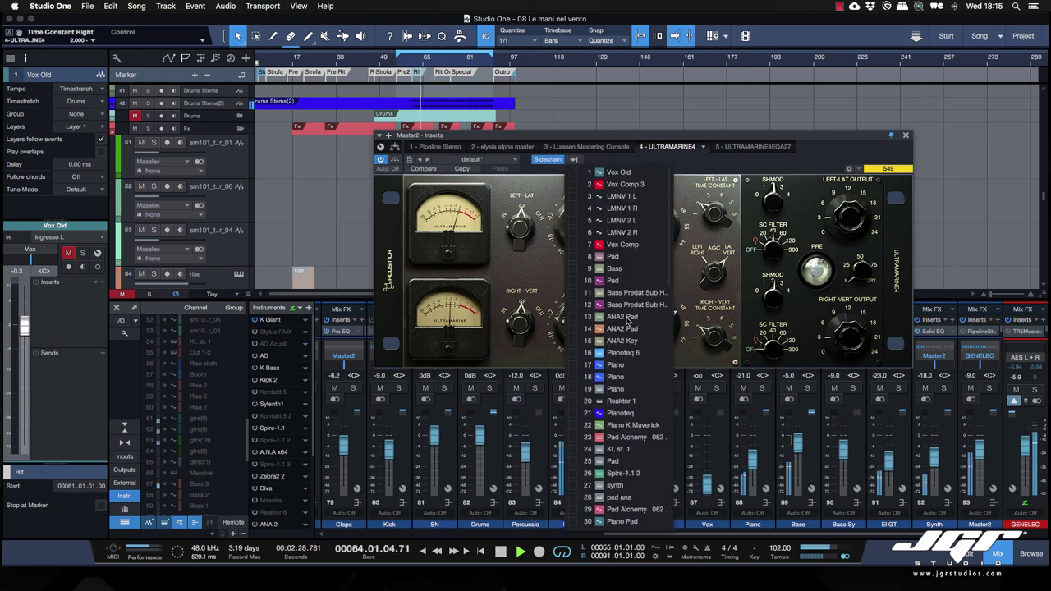
pyautogui.scroll(-10, 629, 322)
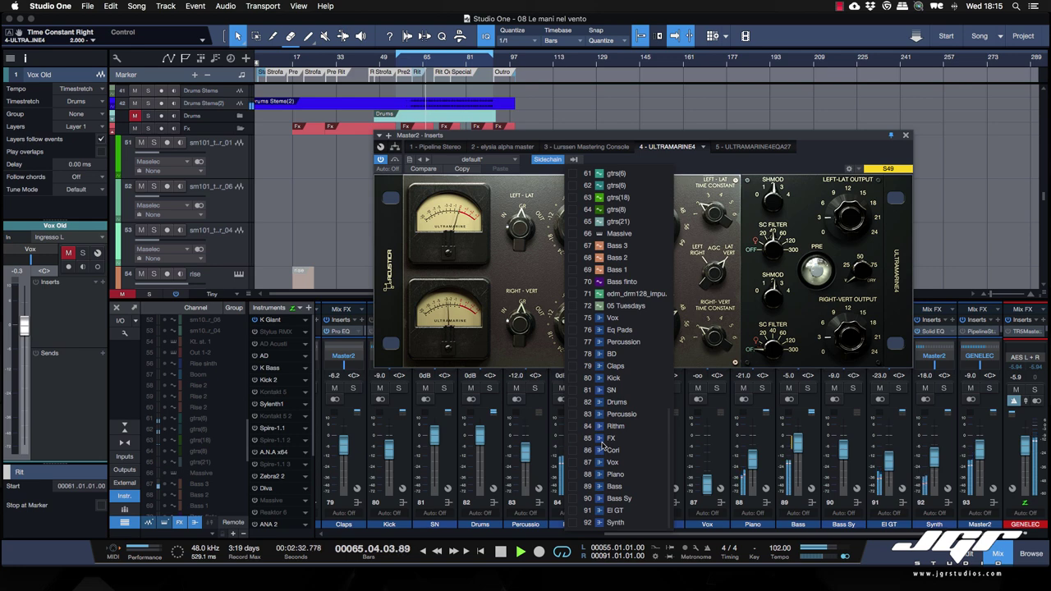
pyautogui.click(590, 487)
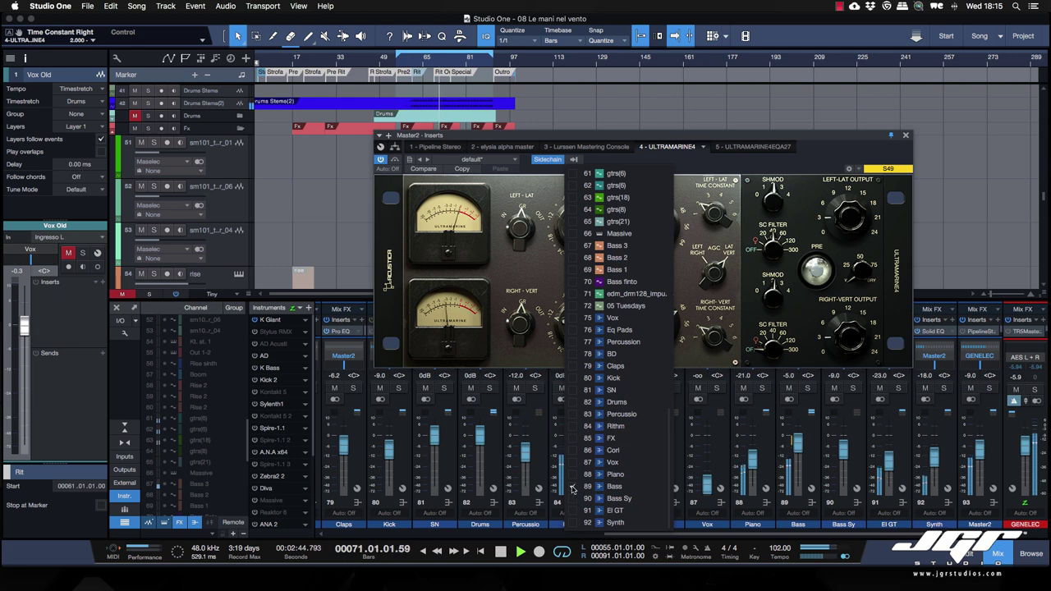
pyautogui.click(633, 163)
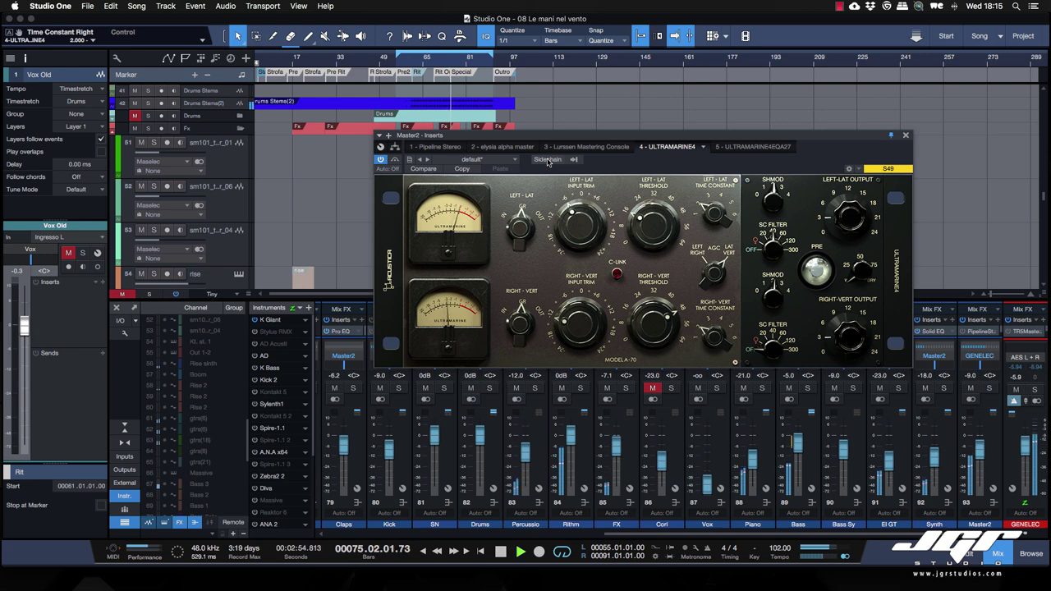
# Switch the sidechain back on and compare the compressor with its bypassed sound.
pyautogui.click(548, 160)
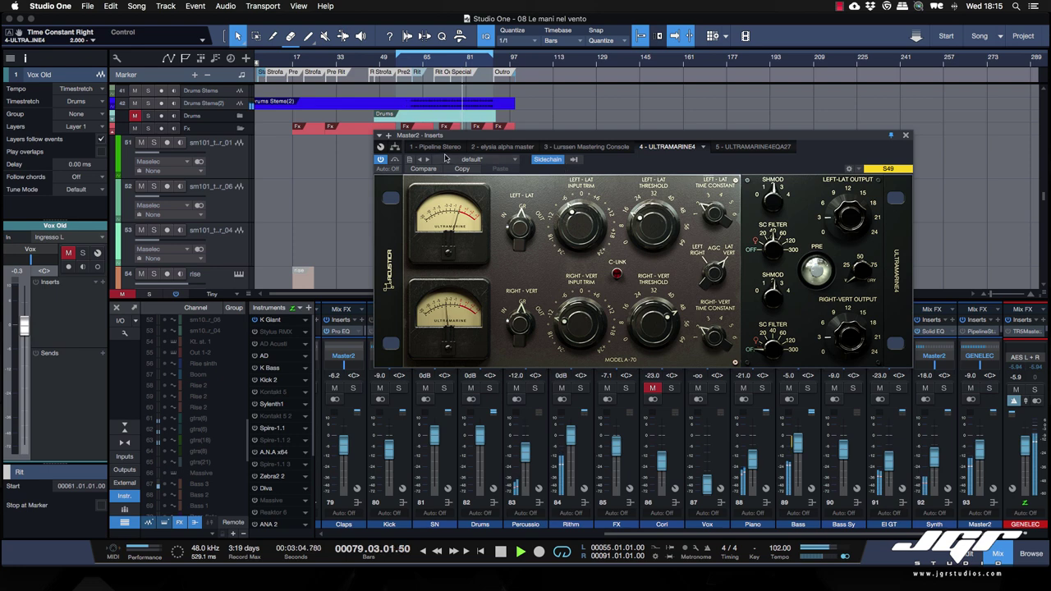
pyautogui.click(395, 160)
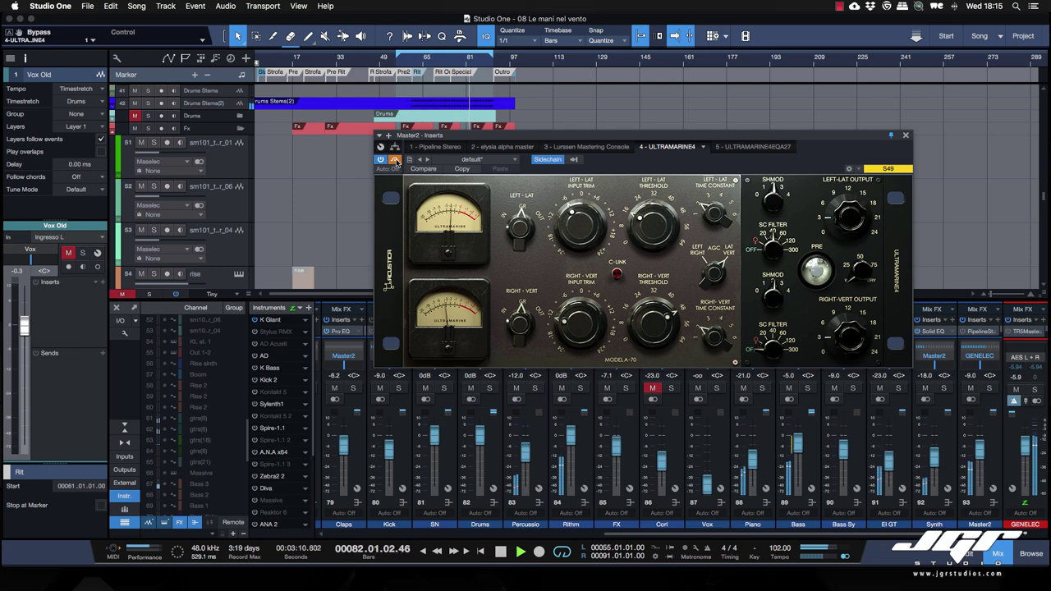
pyautogui.click(395, 160)
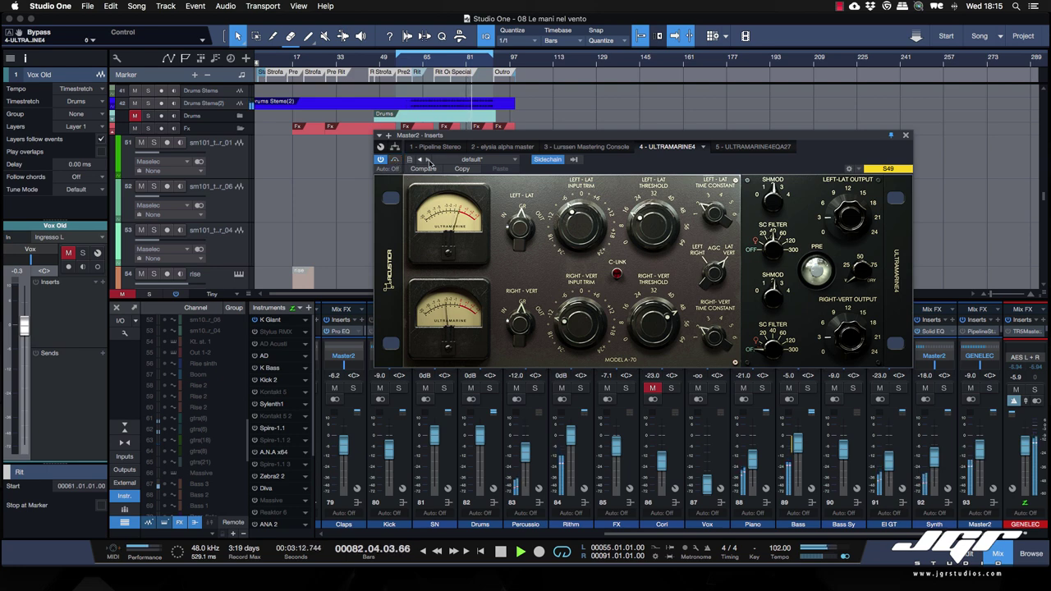
# Fine-tune the left threshold to about 18 on its dial and adjust the left time constant.
pyautogui.moveTo(679, 138); pyautogui.dragTo(647, 137)
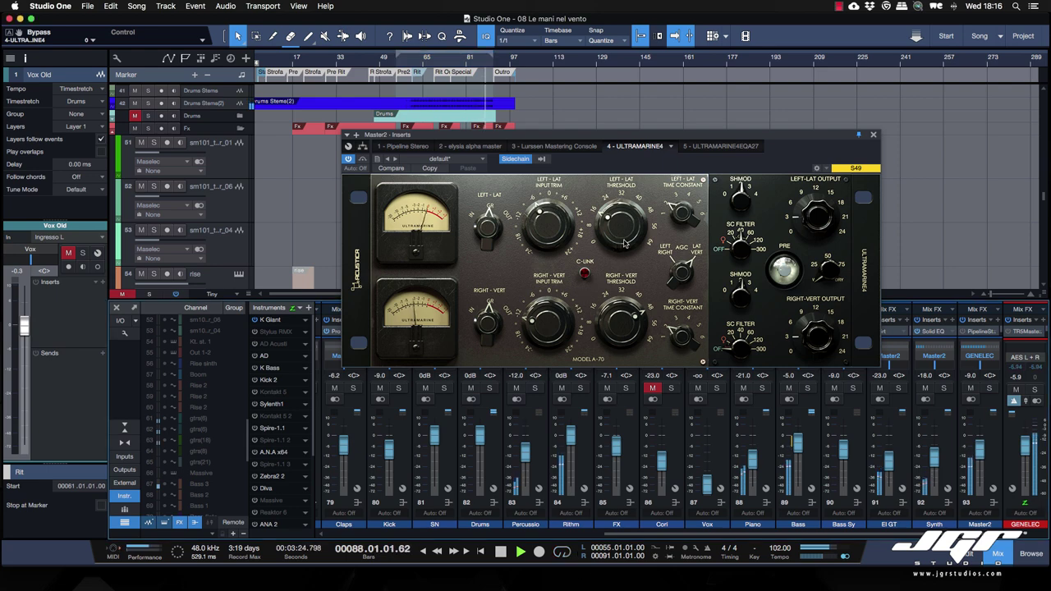
pyautogui.moveTo(624, 243); pyautogui.dragTo(624, 237)
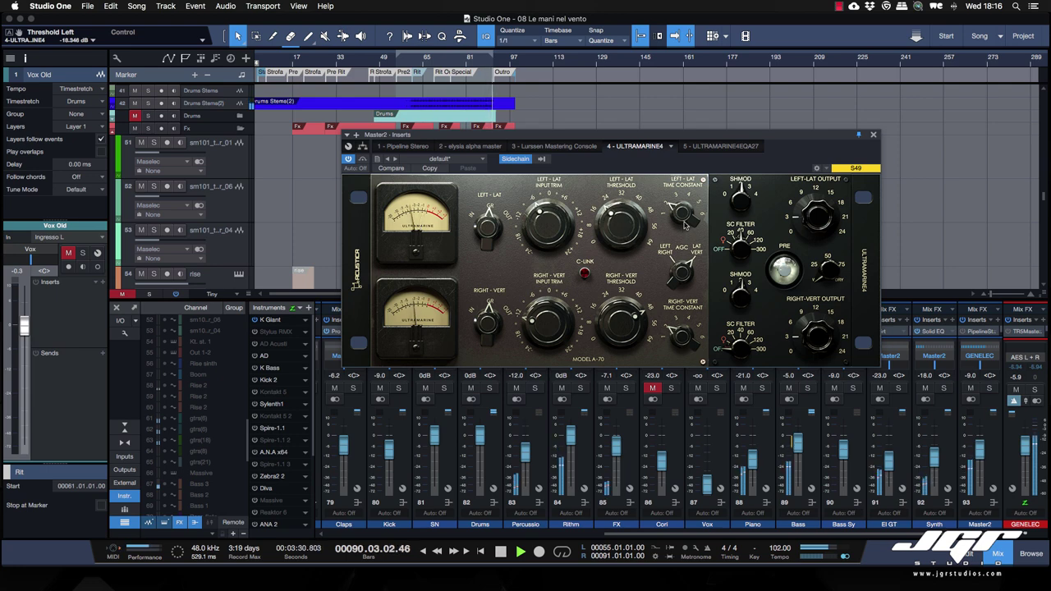
pyautogui.moveTo(685, 228); pyautogui.dragTo(684, 223)
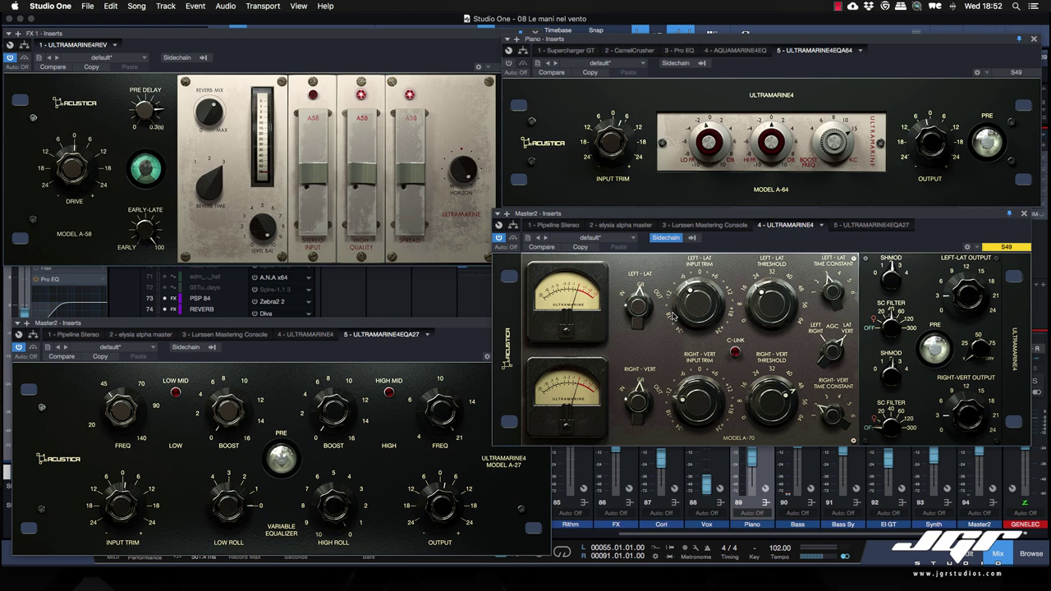
pyautogui.click(852, 23)
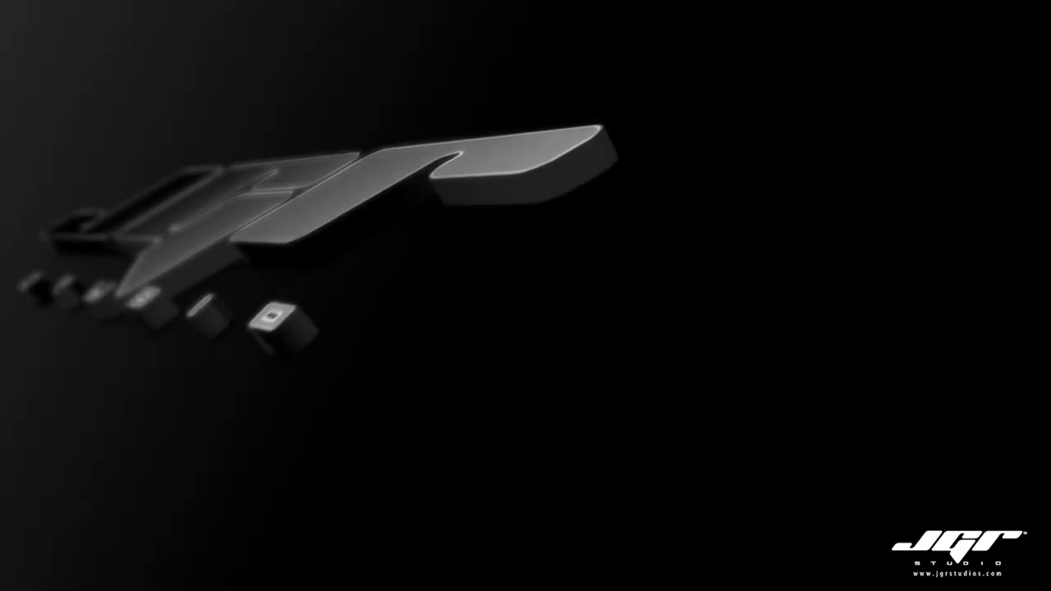